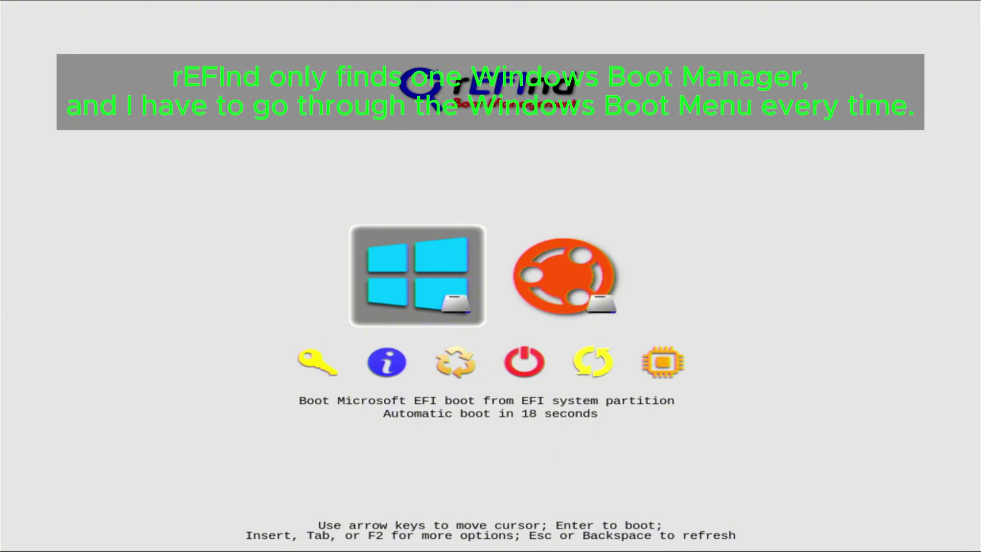
Step: Boot the Microsoft EFI entry from rEFInd and choose Windows 11 as the operating system
key("Return")
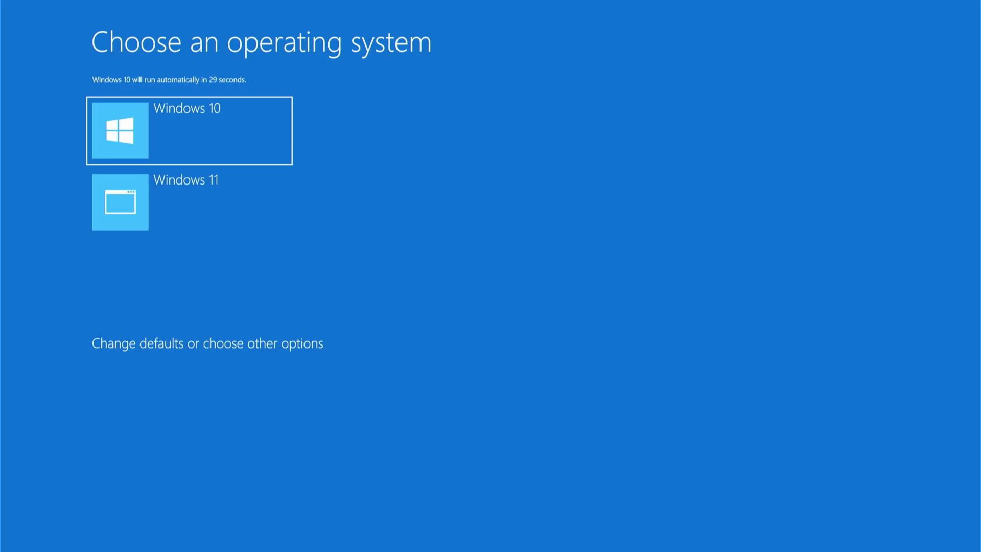
key("Down")
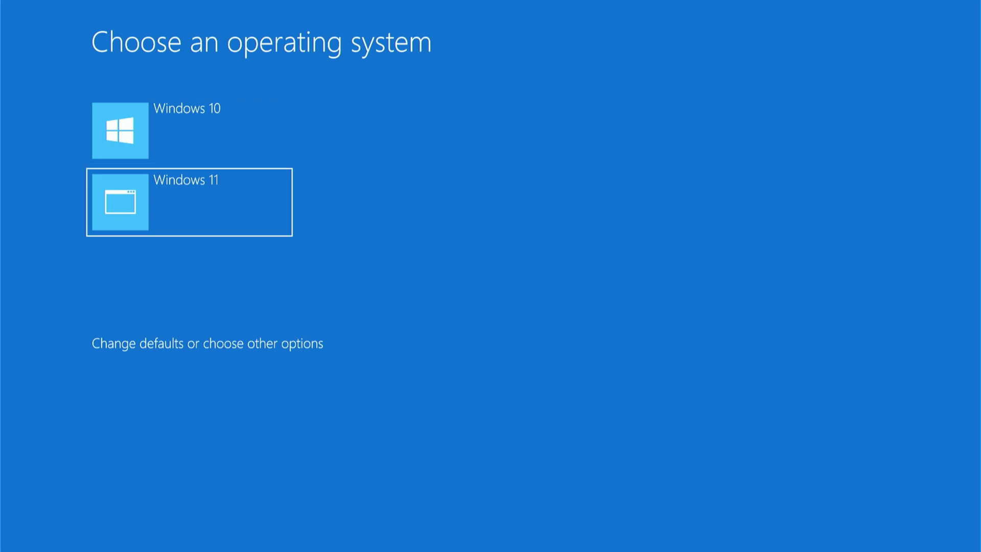
key("Up")
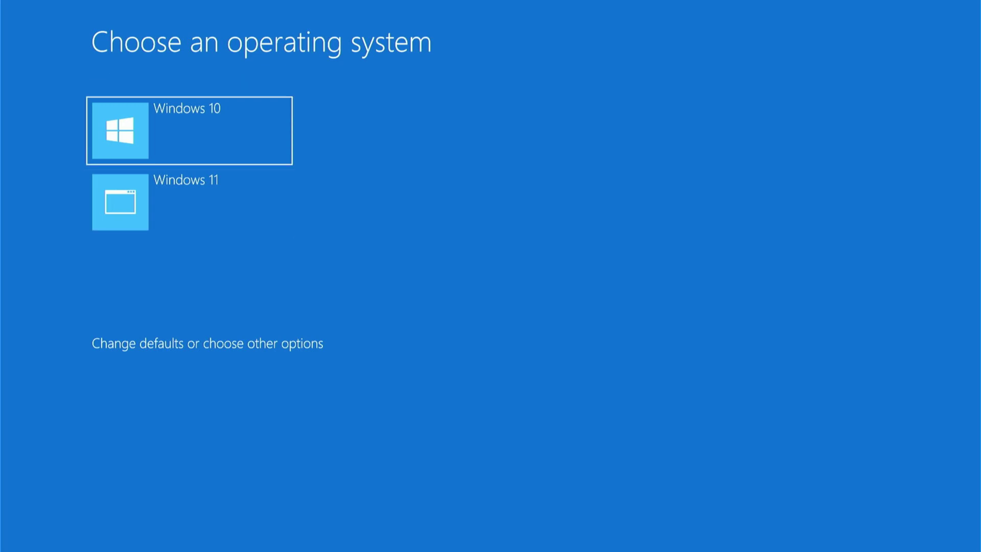
key("Down")
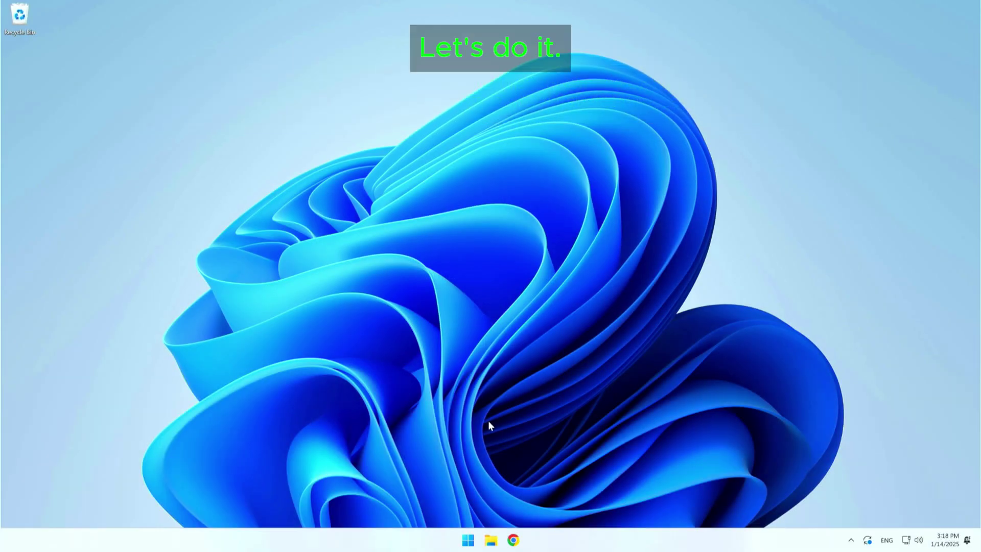
Step: Switch to Chrome and search Google for "diskgenius"
left_click(511, 547)
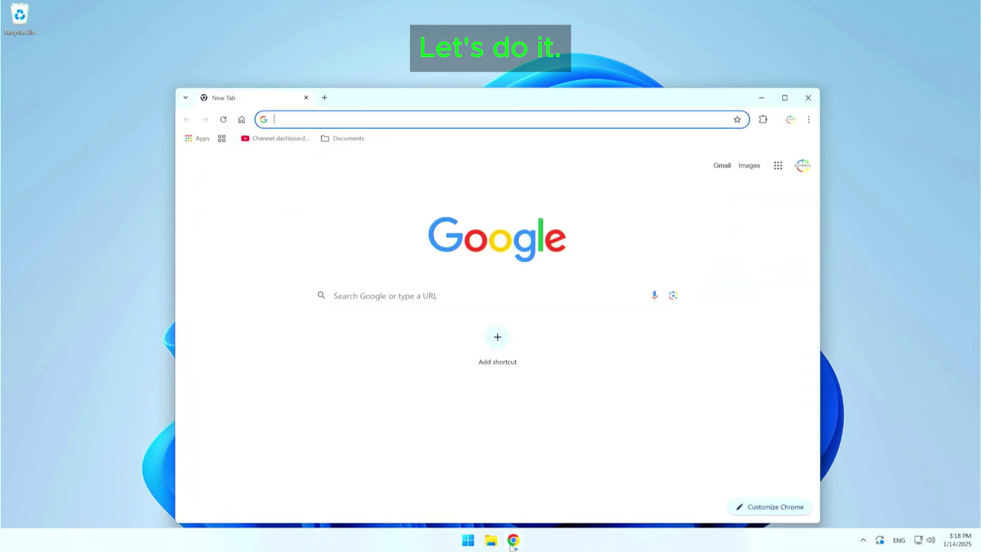
left_click(449, 296)
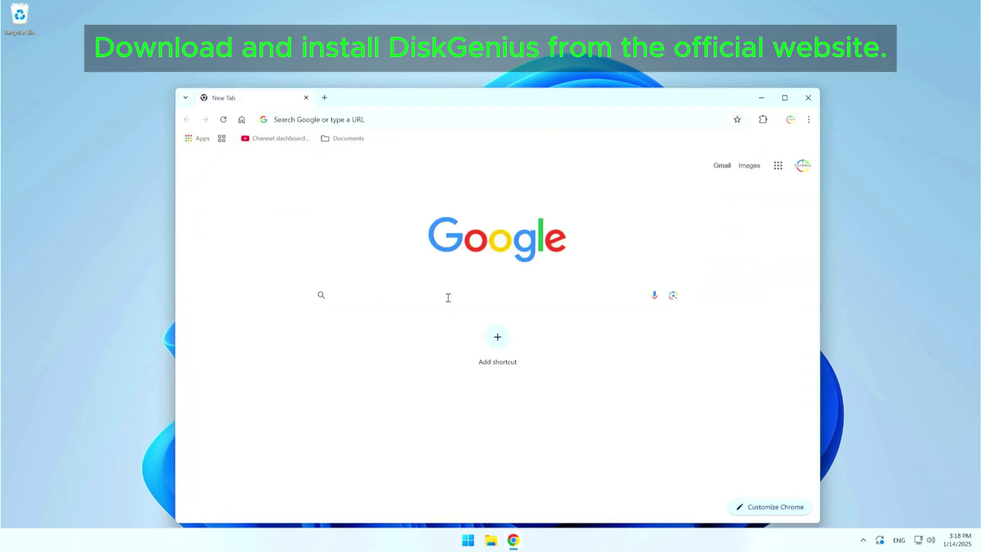
type("dis")
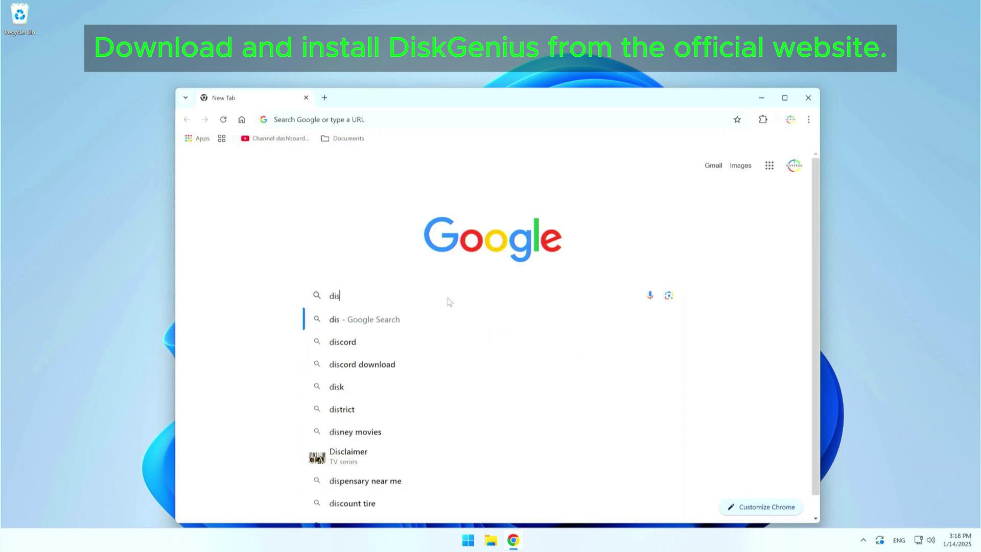
type("kge")
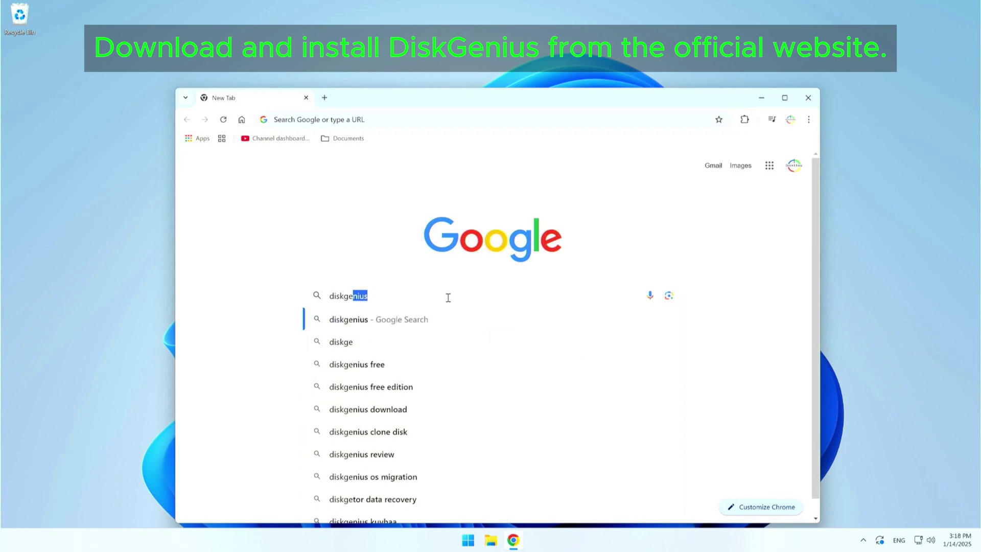
type("nius")
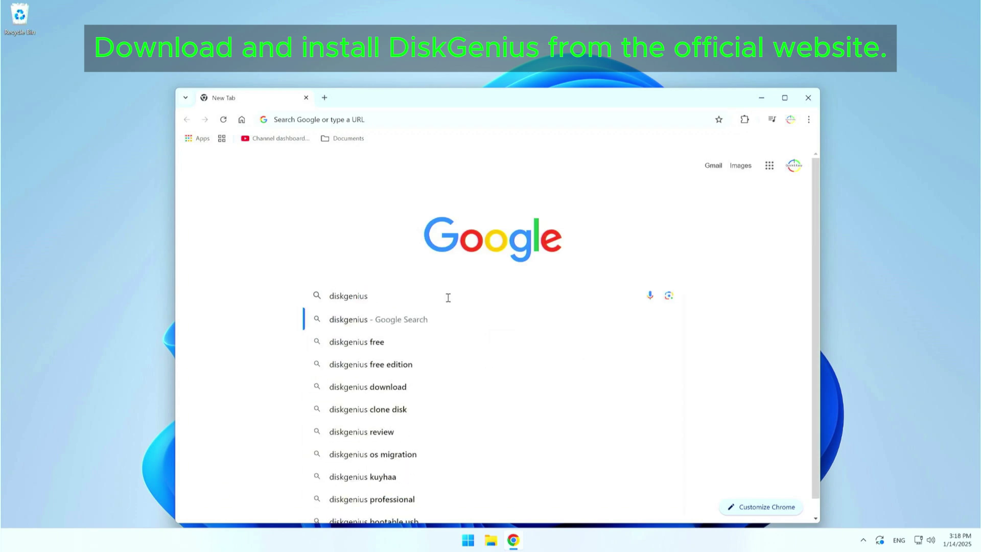
key("Return")
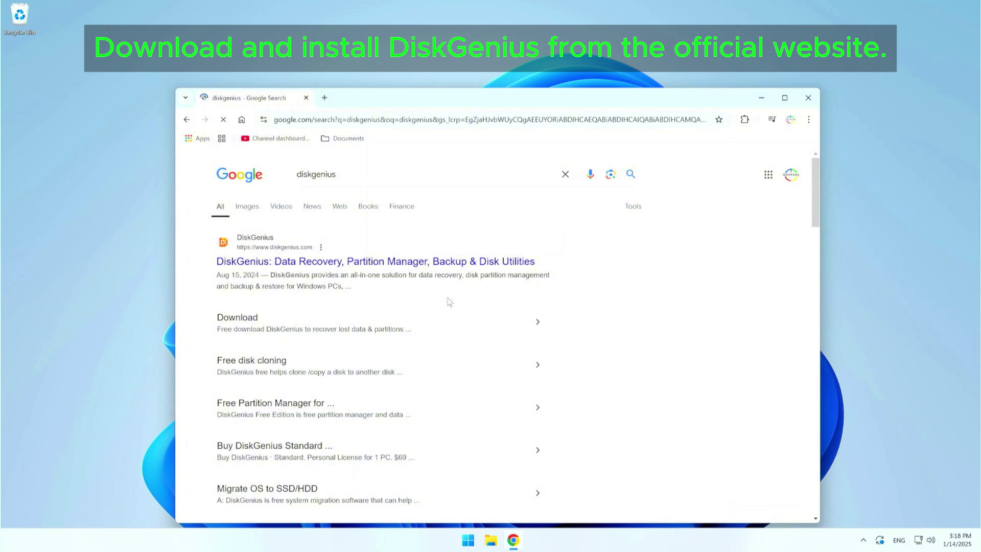
Step: Download the DiskGenius installer from the official download page, show it in its folder and close the browser
left_click(236, 318)
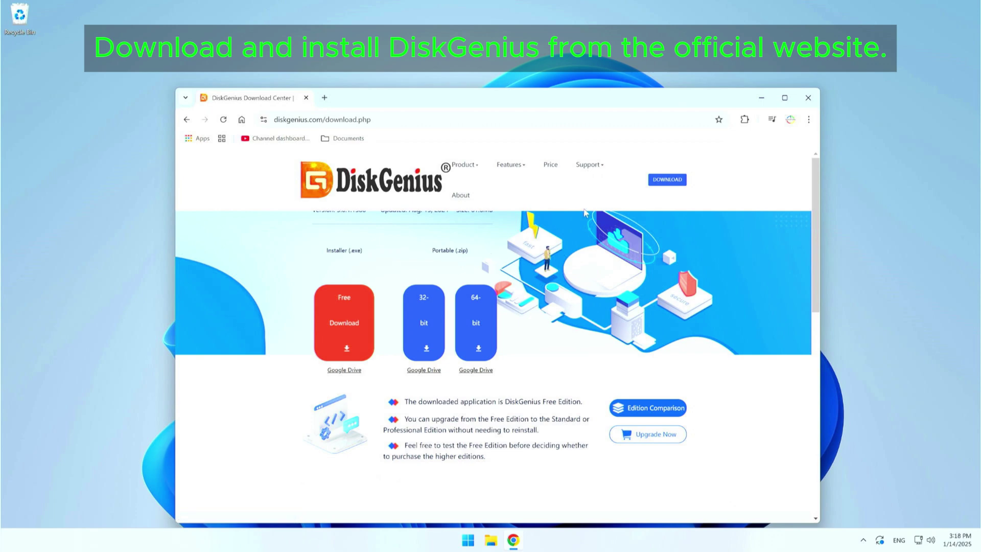
left_click(653, 183)
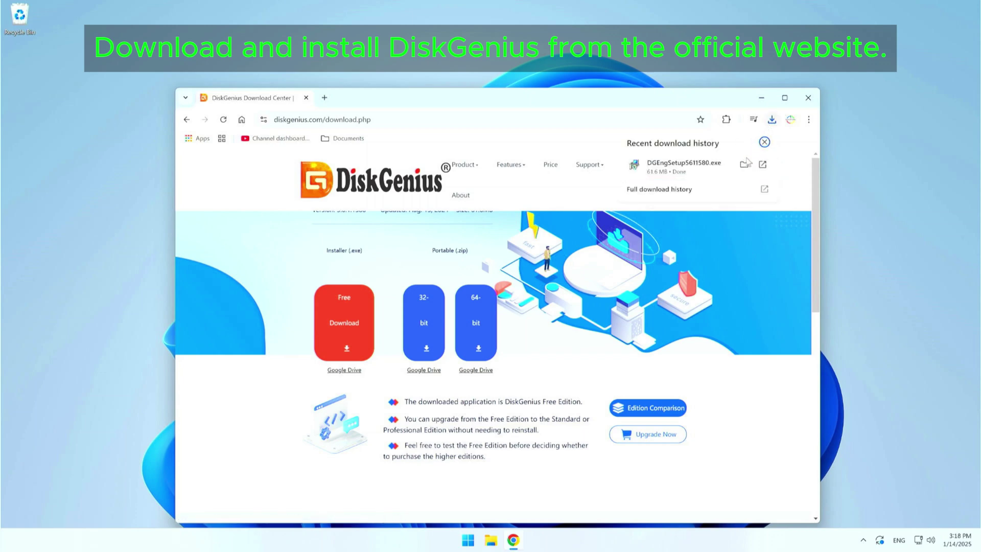
left_click(744, 164)
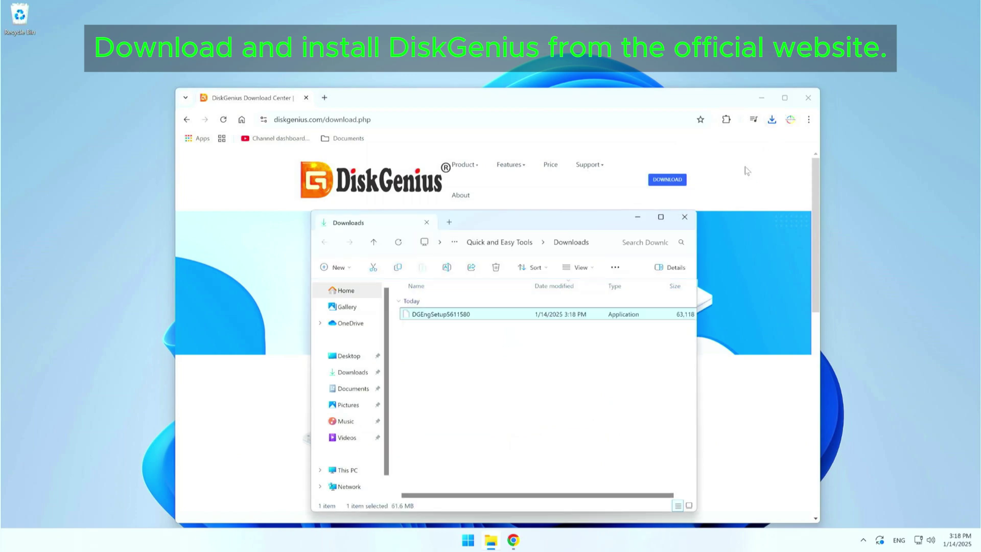
left_click(807, 98)
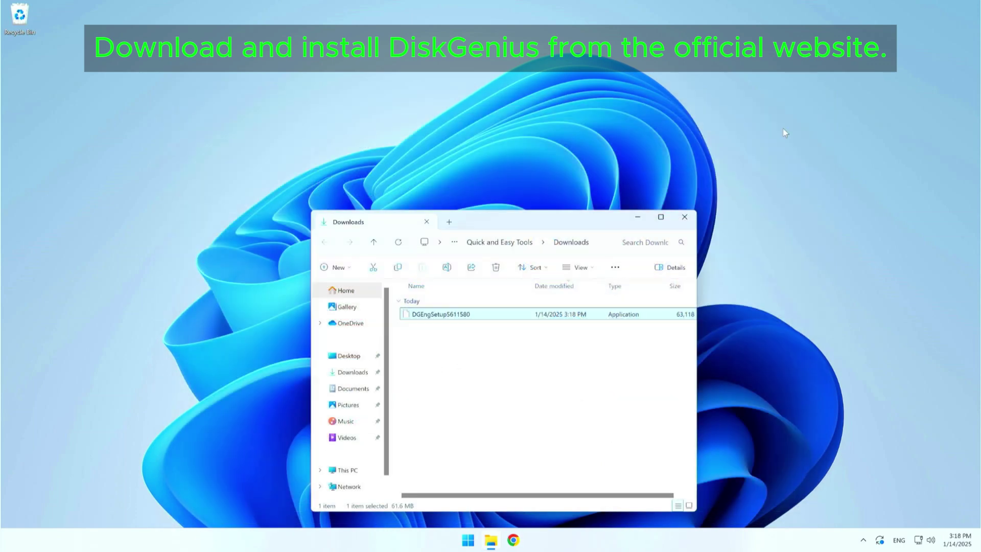
Step: Install DiskGenius in English from DGEngSetup5611580, accepting the agreement and the folder C:\Program Files\DiskGenius, and close the Downloads window
double_click(414, 314)
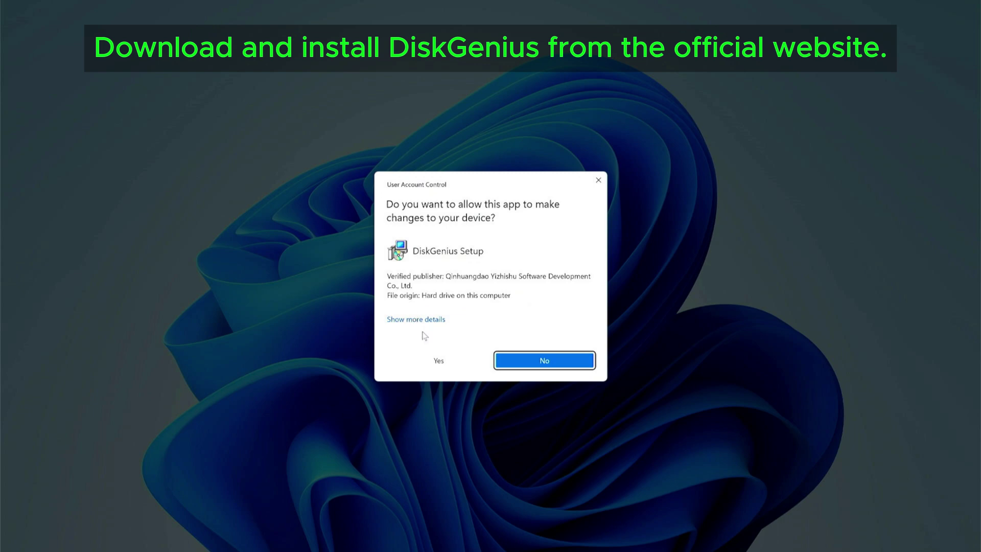
left_click(438, 361)
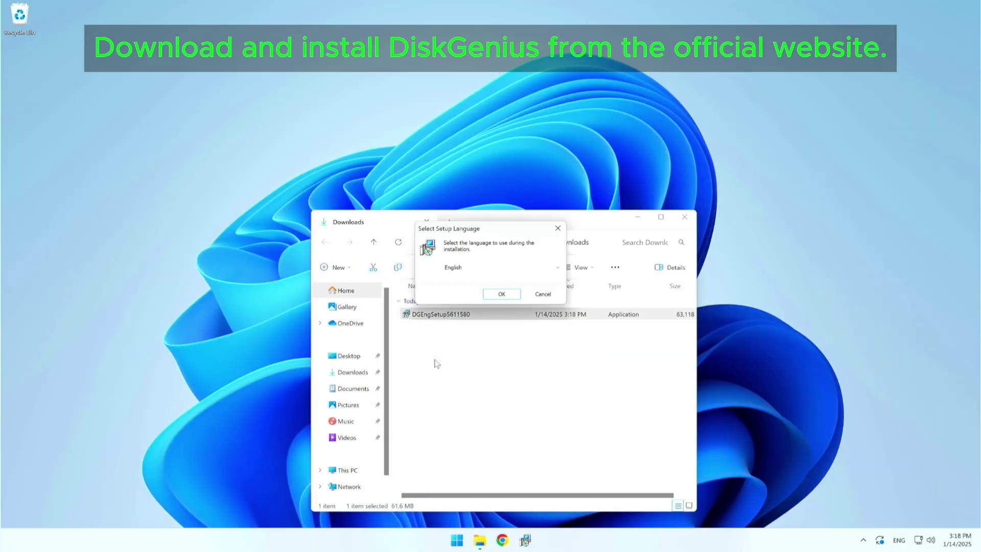
left_click(520, 270)
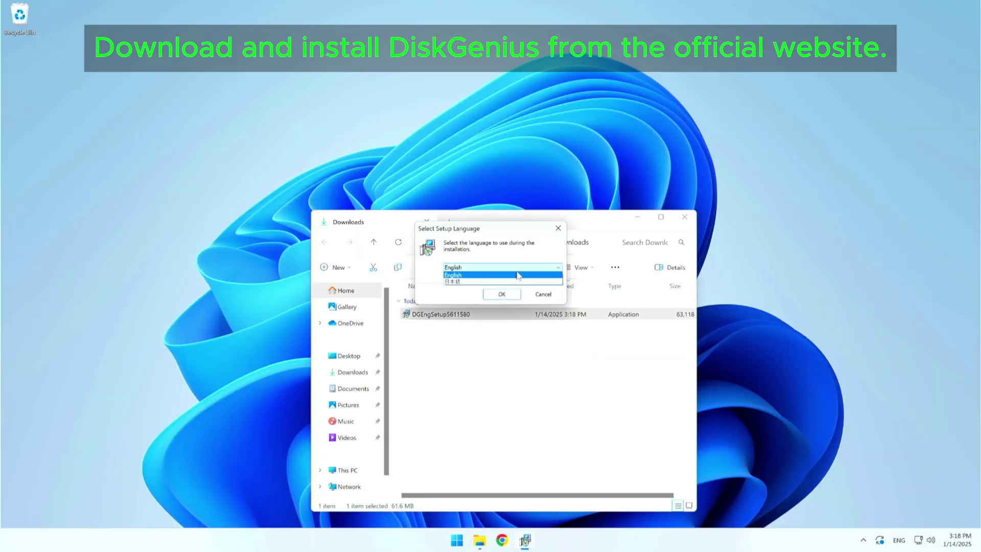
left_click(520, 271)
left_click(508, 295)
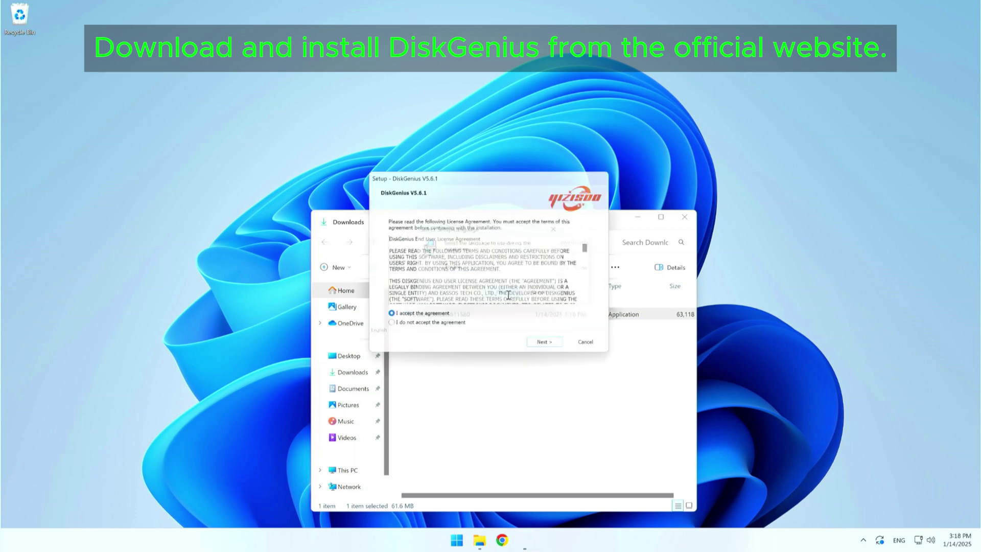
left_click(539, 350)
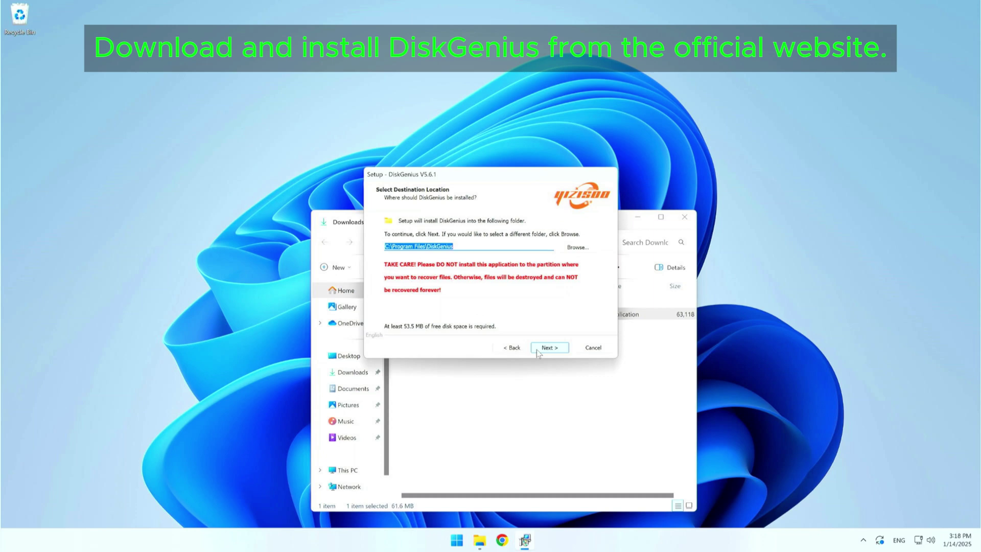
left_click(538, 350)
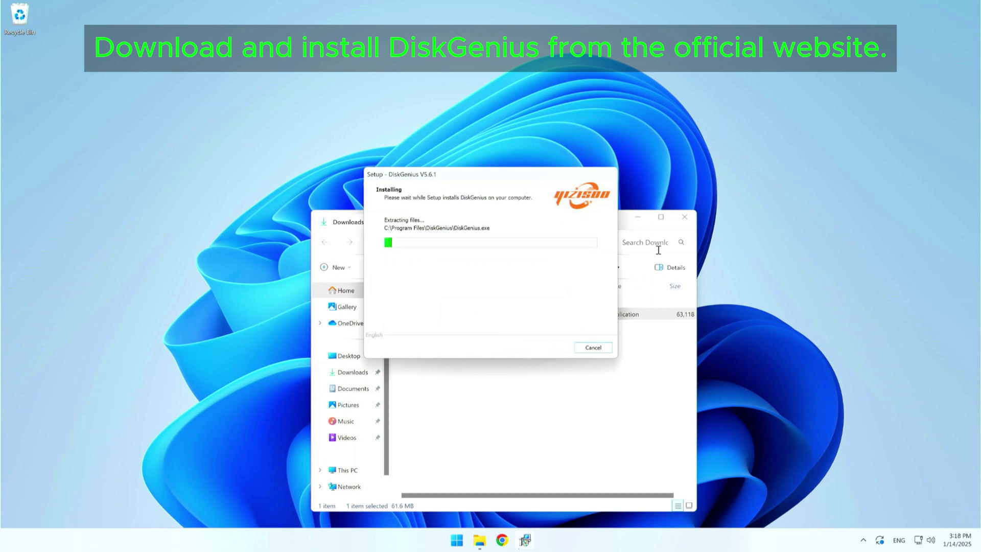
left_click(685, 223)
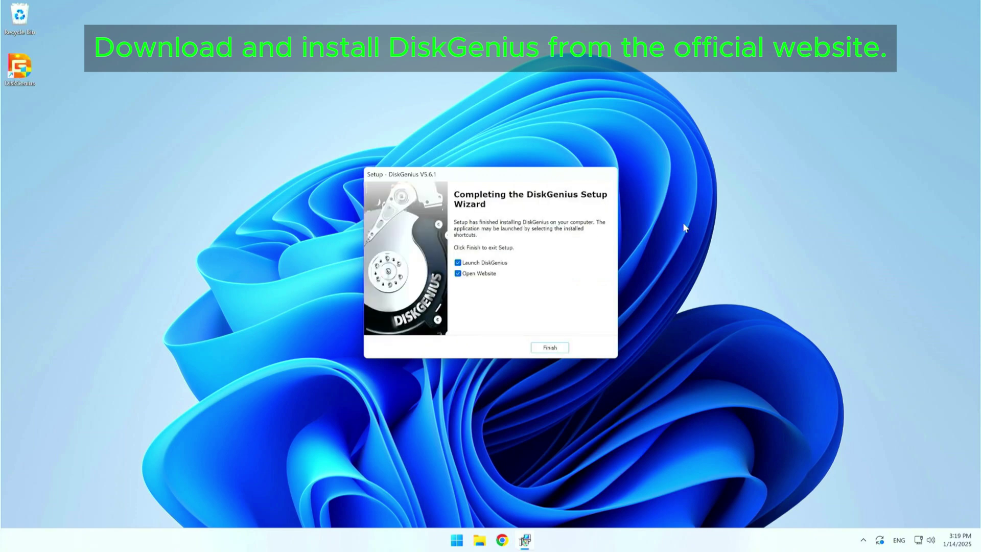
Step: Finish the setup with Open Website disabled and launch DiskGenius, allowing it to make changes to the device
left_click(462, 275)
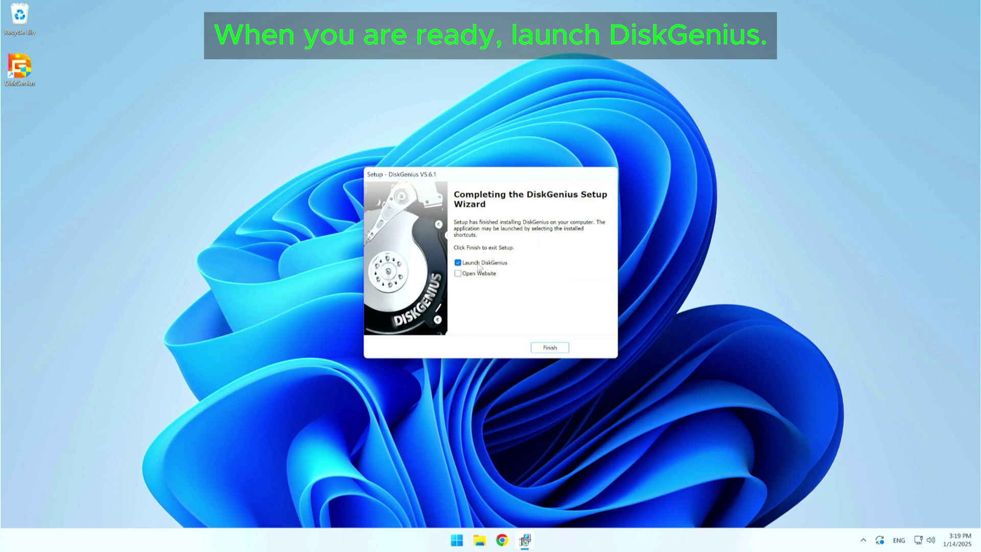
left_click(548, 348)
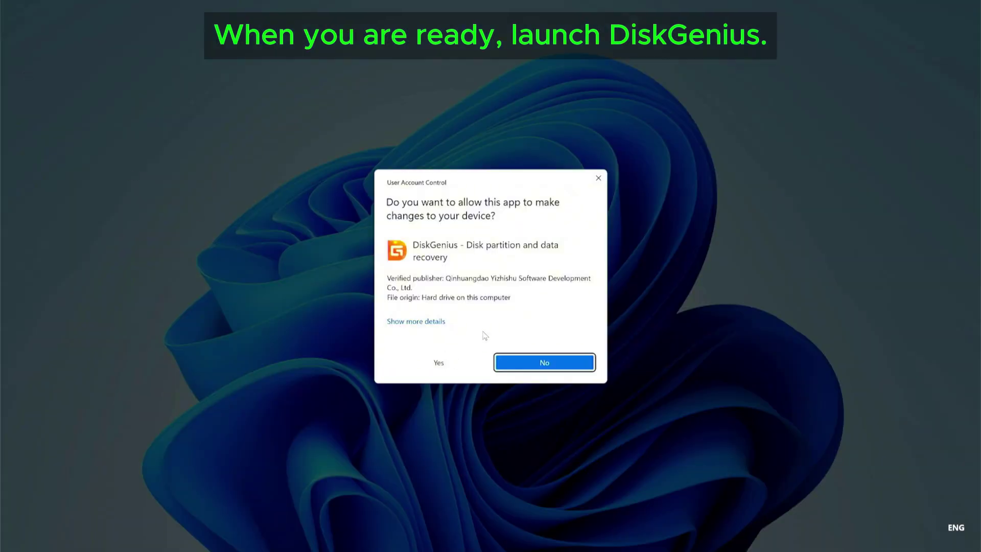
left_click(440, 365)
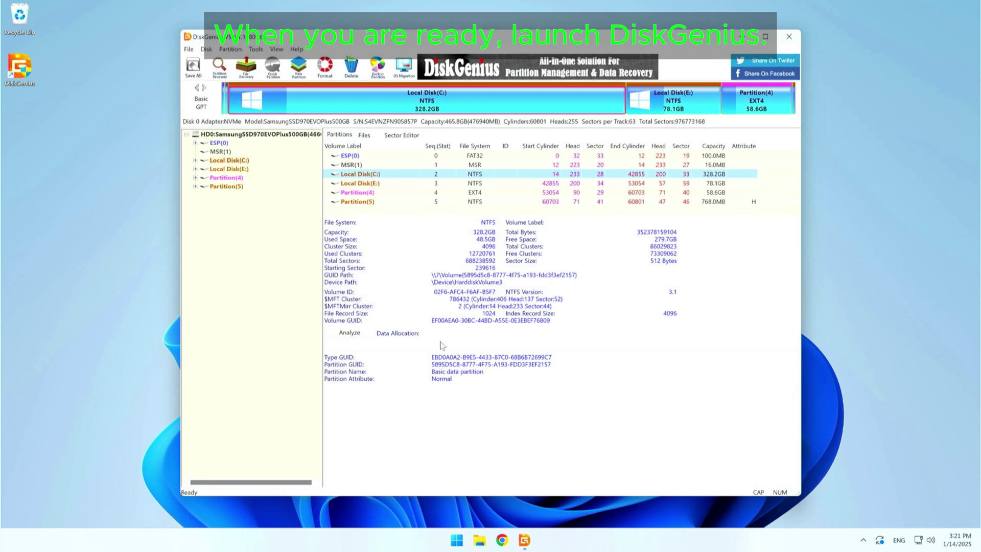
Step: Assign the drive letter F: to the ESP partition
left_click_drag(448, 38, 449, 70)
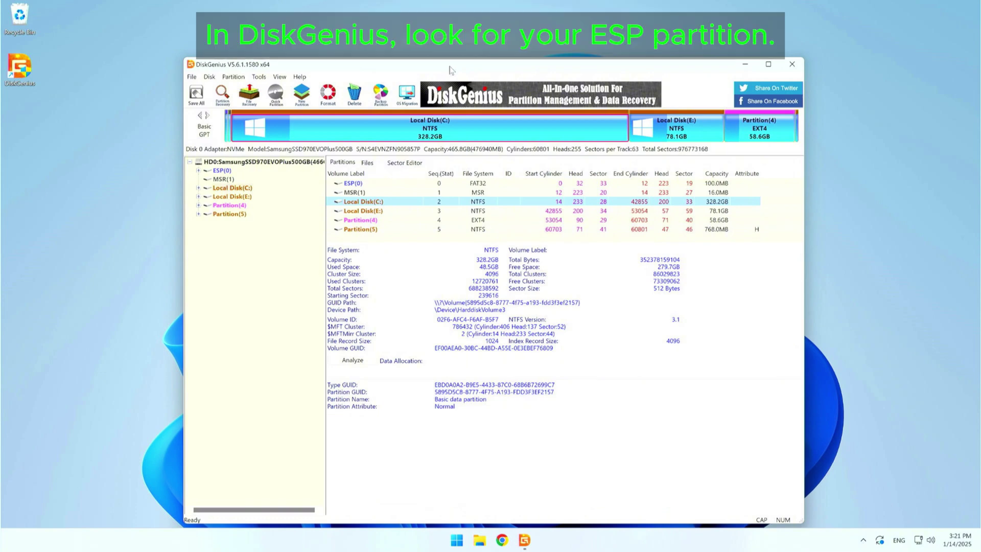
left_click(218, 173)
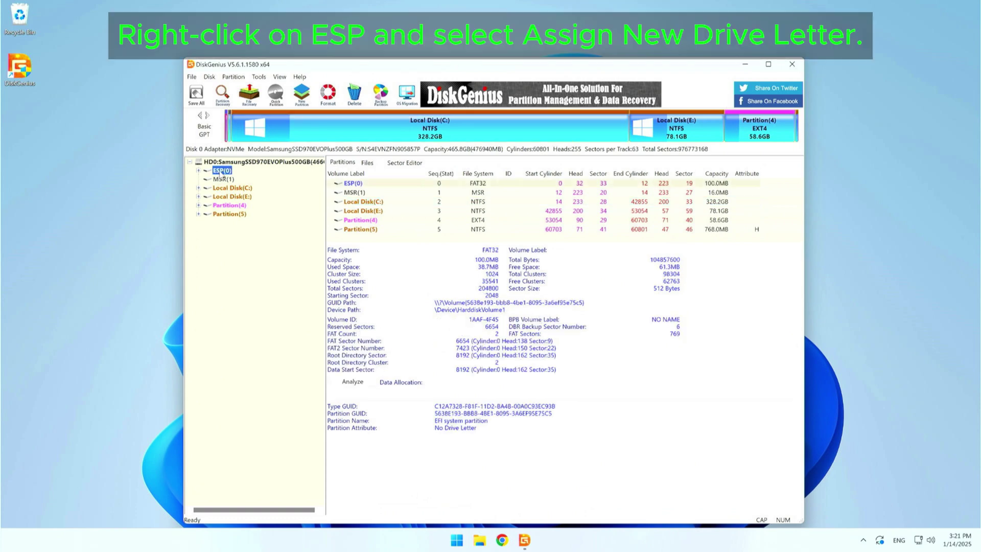
right_click(220, 174)
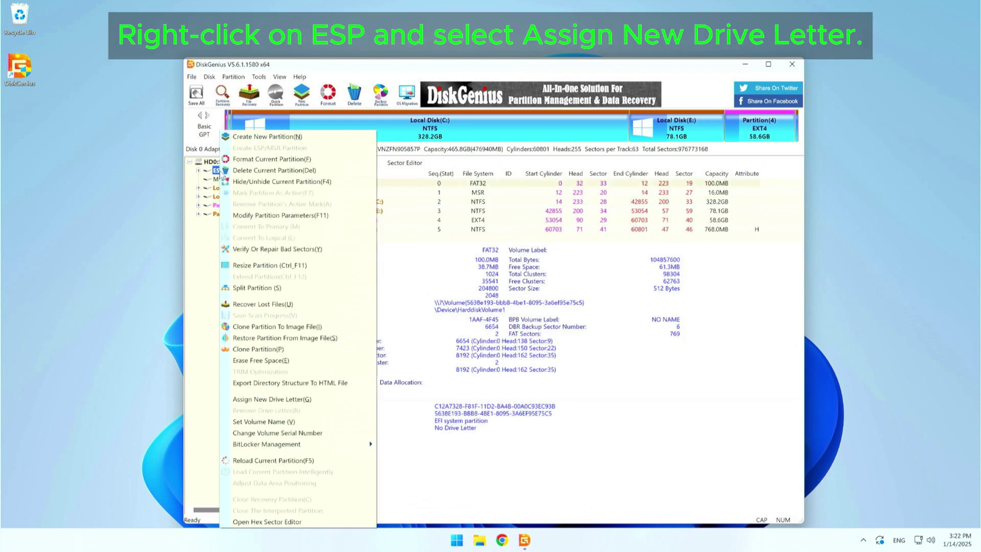
left_click(255, 400)
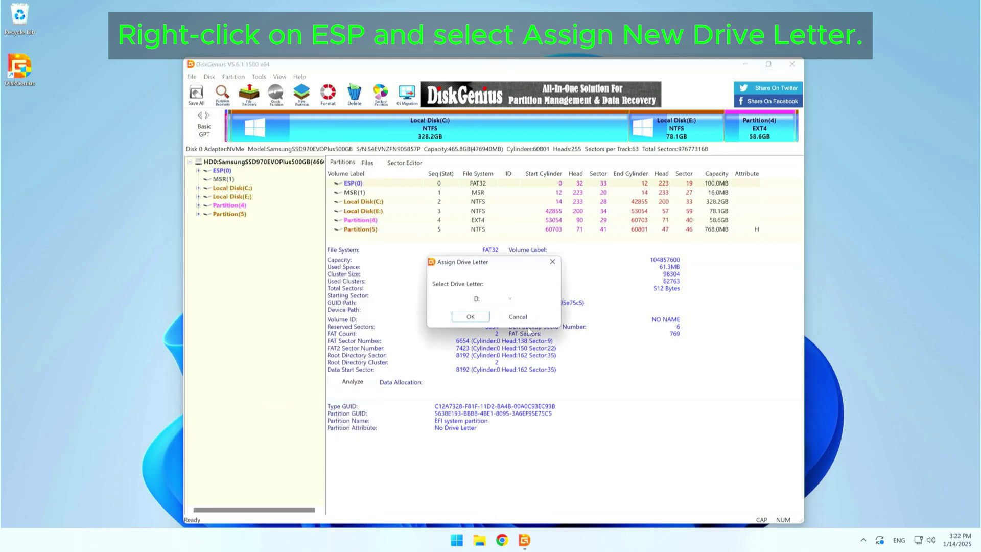
left_click(510, 299)
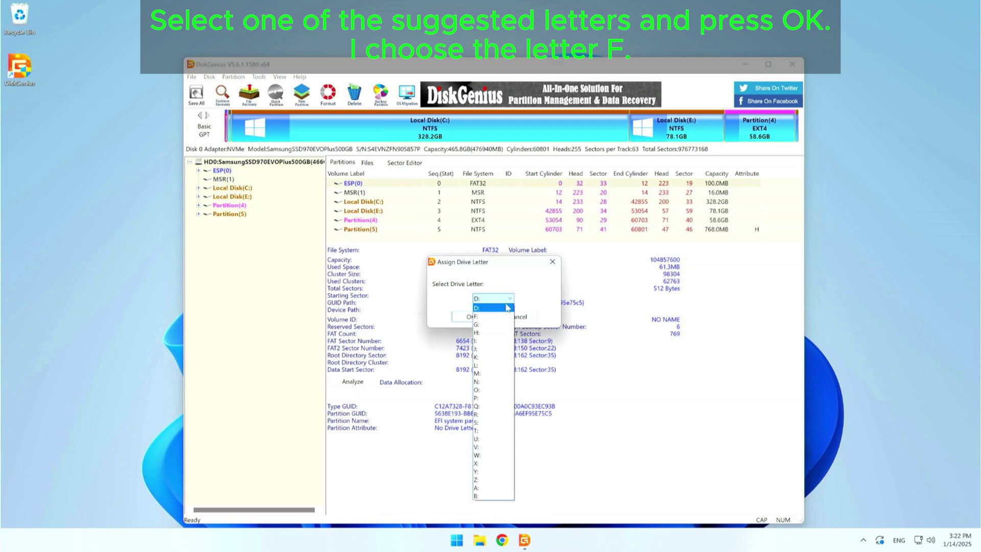
left_click(482, 317)
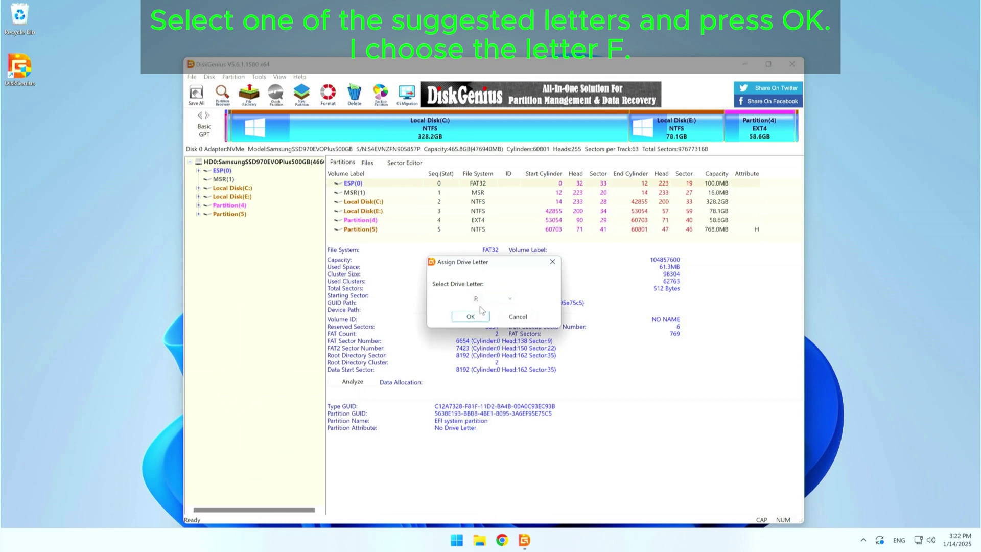
left_click(478, 317)
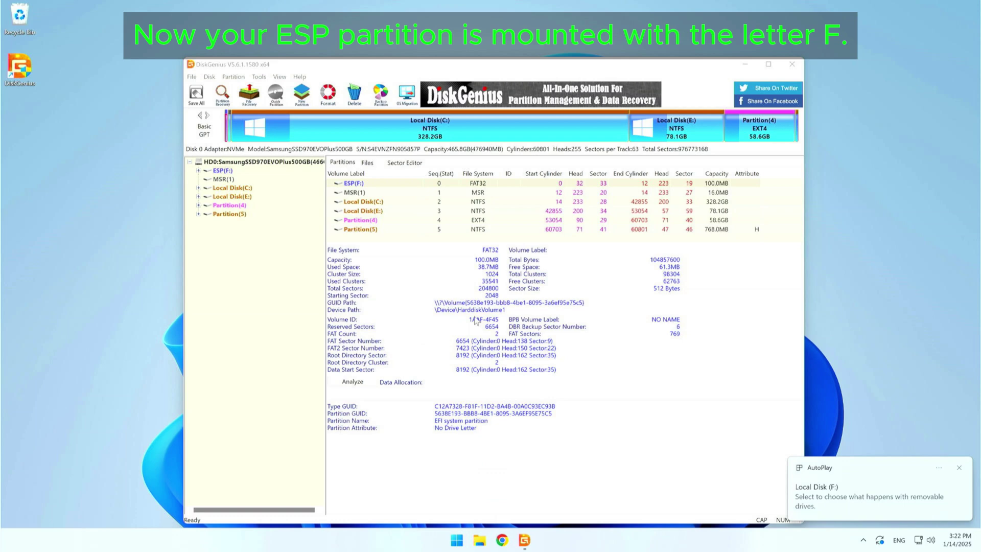
Step: Create a new folder named Windows10 inside the EFI folder of the ESP (F:) partition
left_click(198, 170)
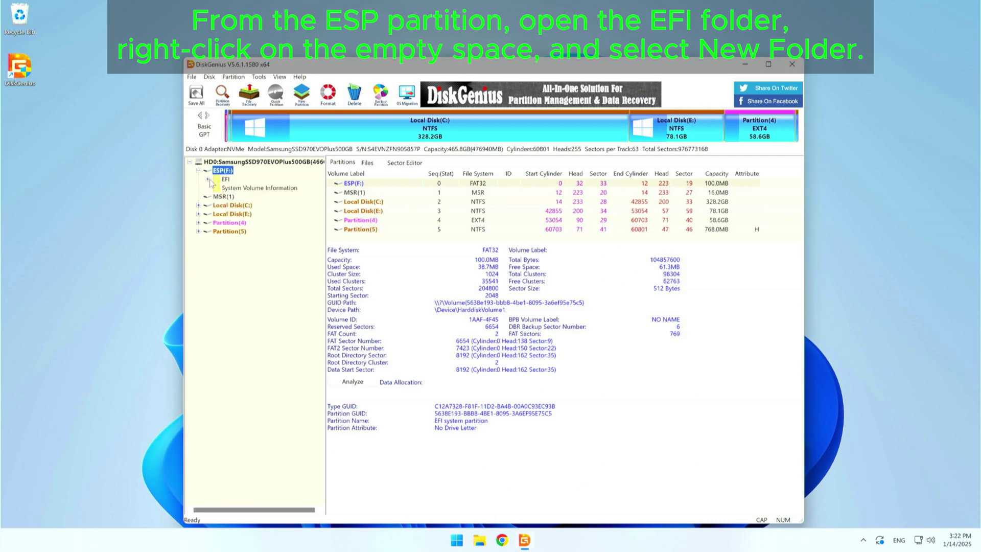
left_click(219, 183)
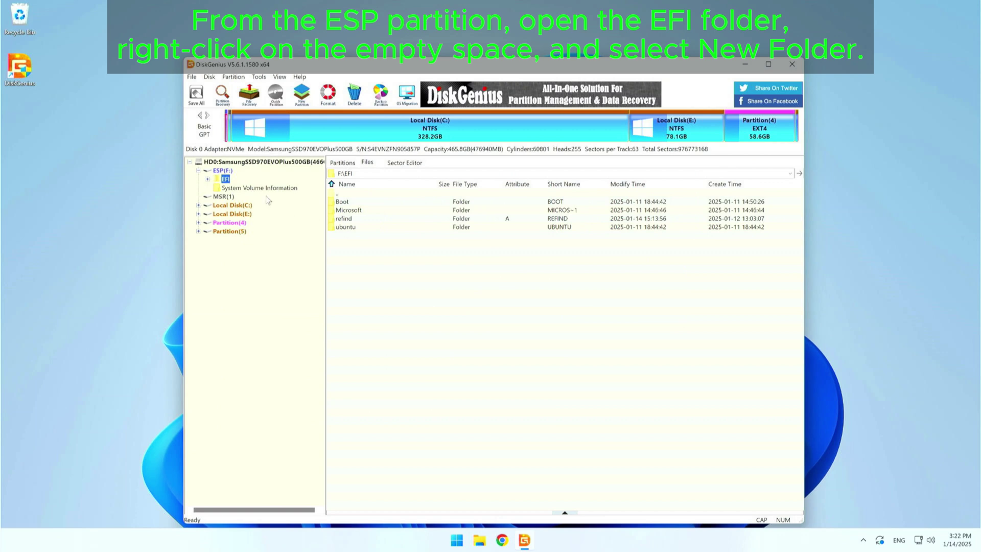
left_click(208, 179)
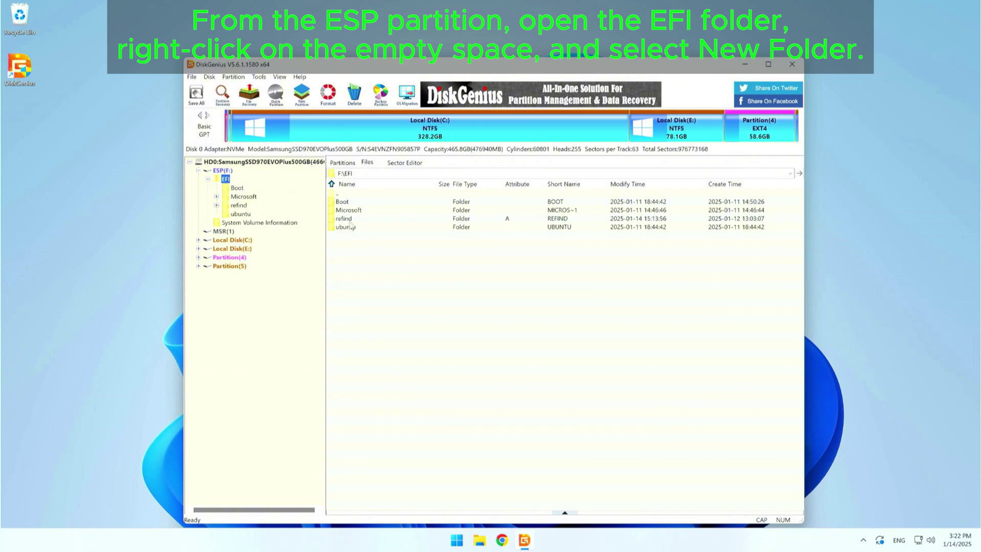
right_click(339, 238)
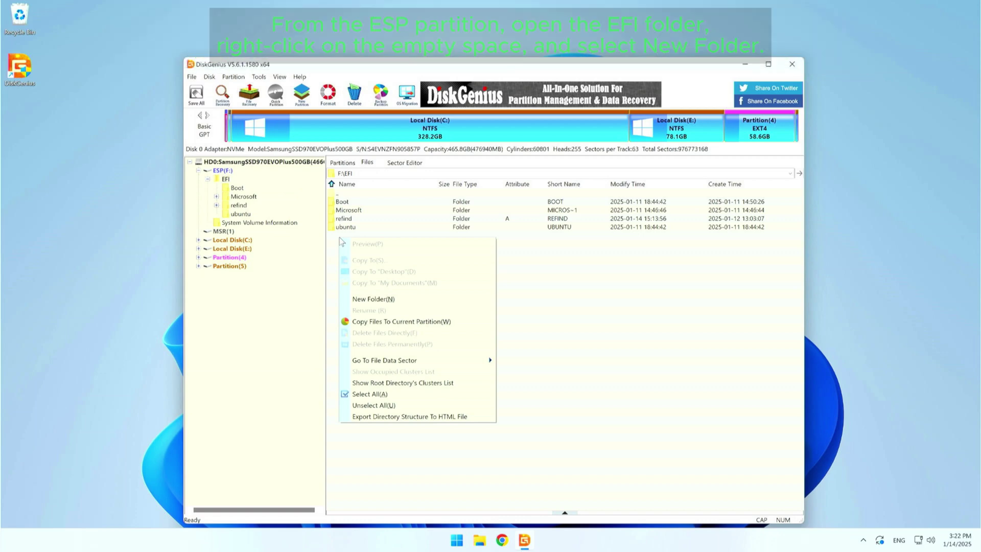
left_click(361, 299)
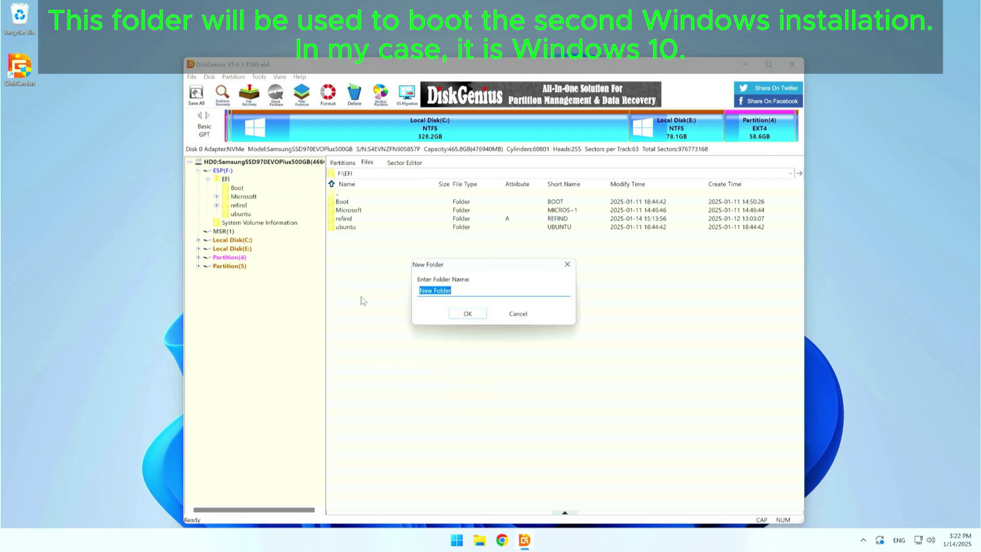
type("Windows10")
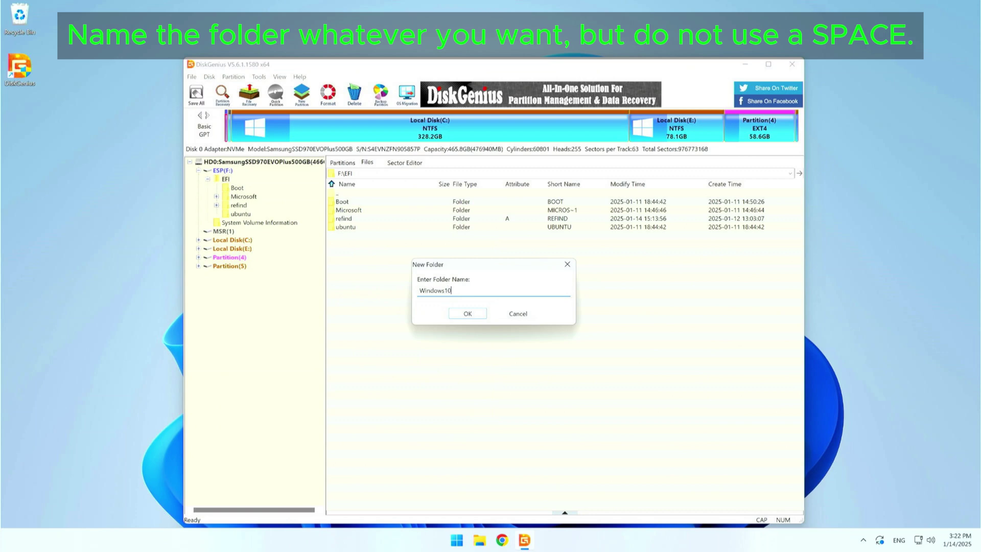
left_click(462, 314)
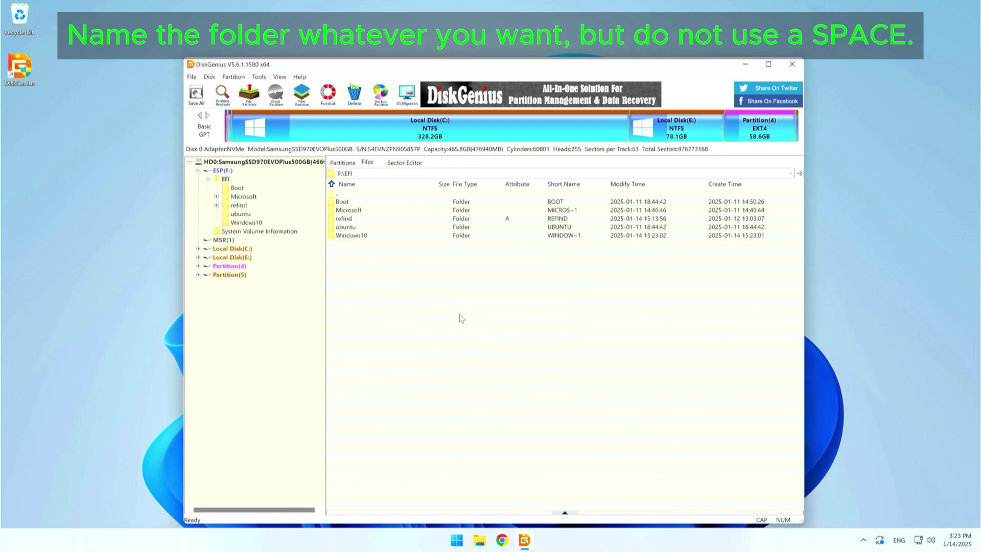
Step: Look inside the new Windows10 folder, then open the F:\EFI\Microsoft\Boot folder
left_click(341, 236)
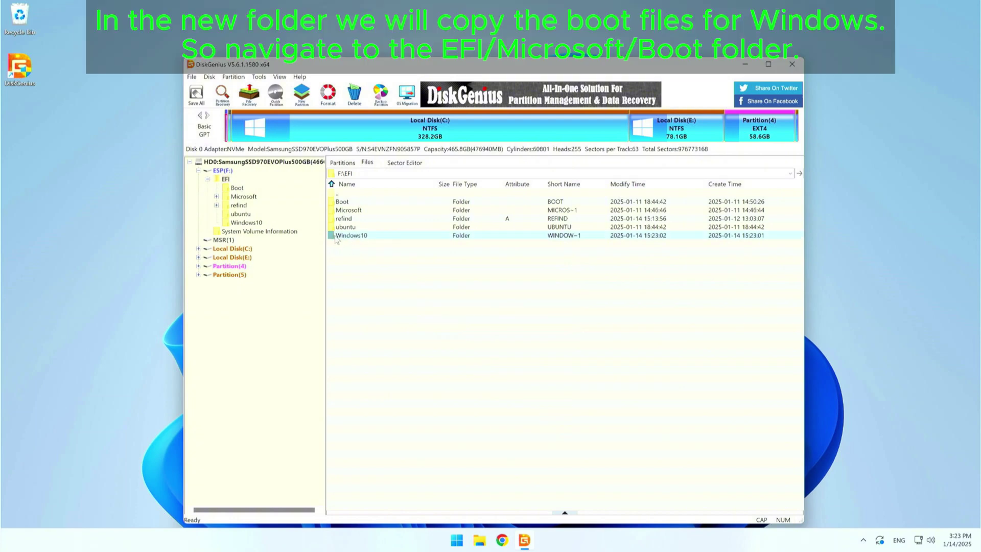
double_click(339, 238)
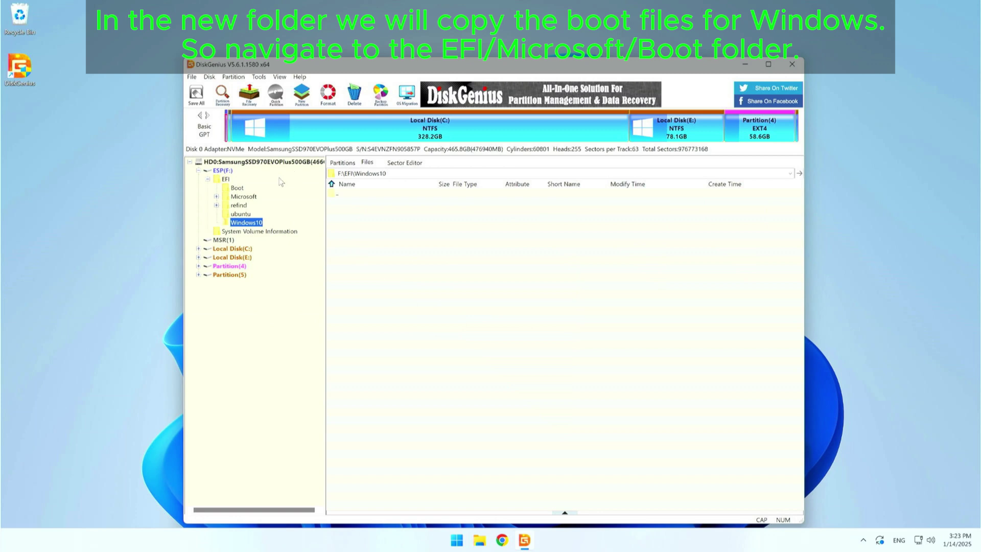
left_click(225, 179)
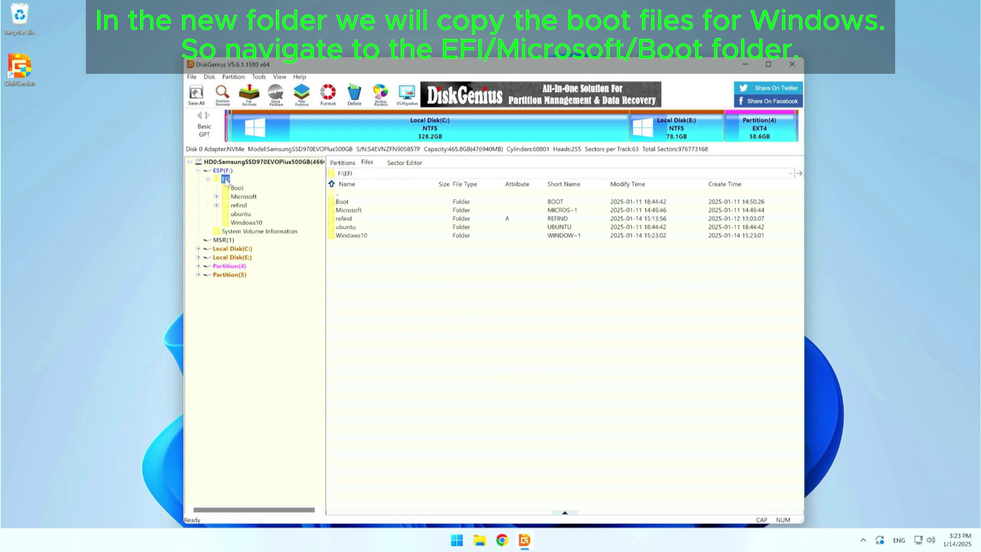
left_click(355, 211)
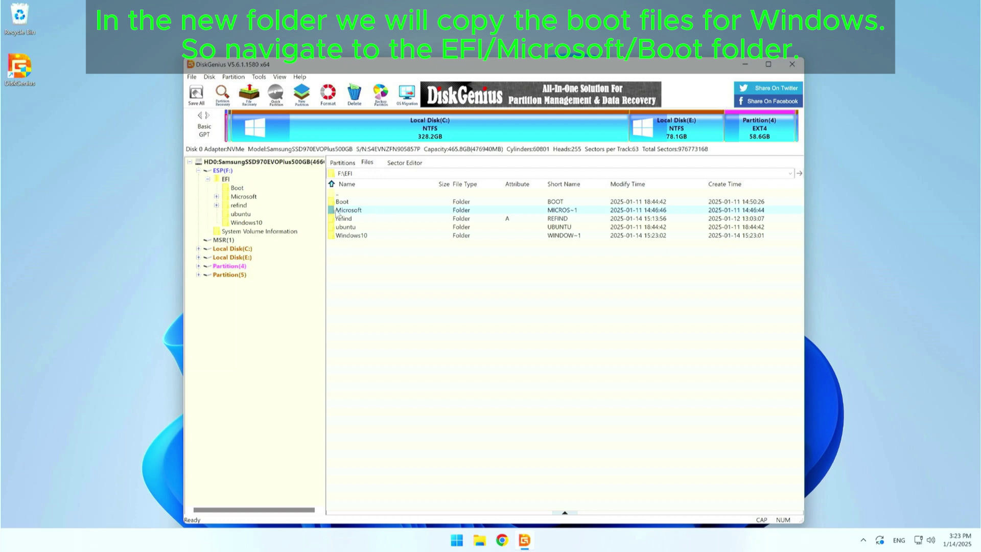
double_click(337, 211)
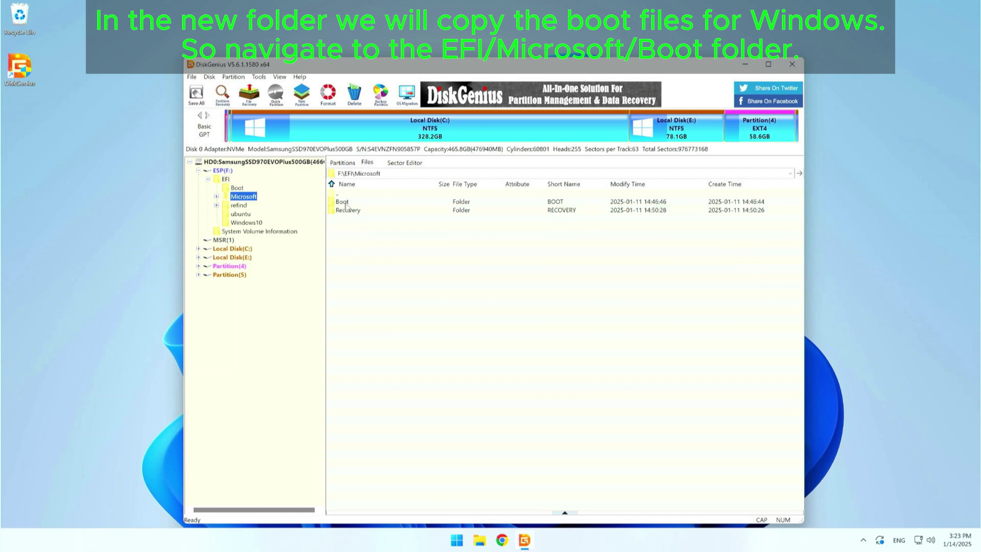
left_click(354, 205)
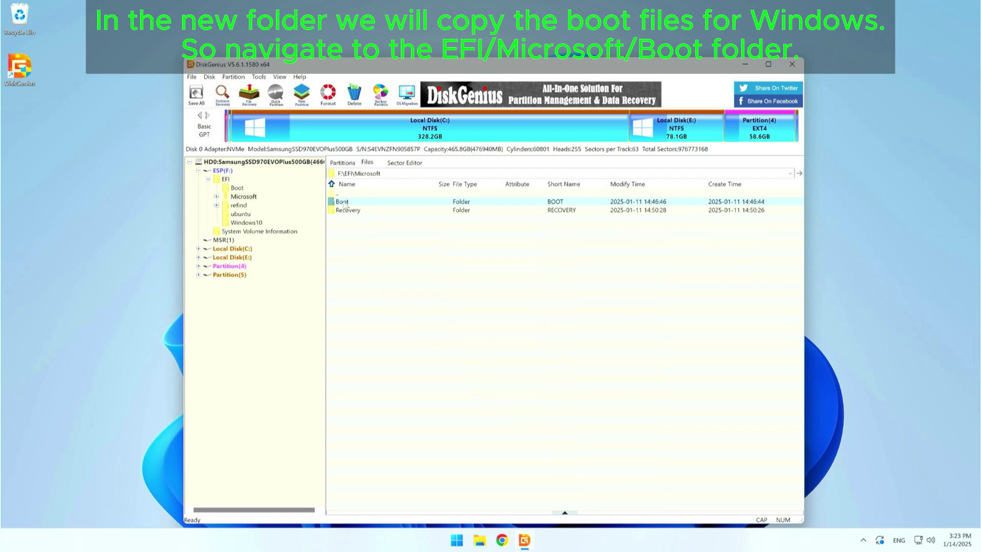
double_click(342, 202)
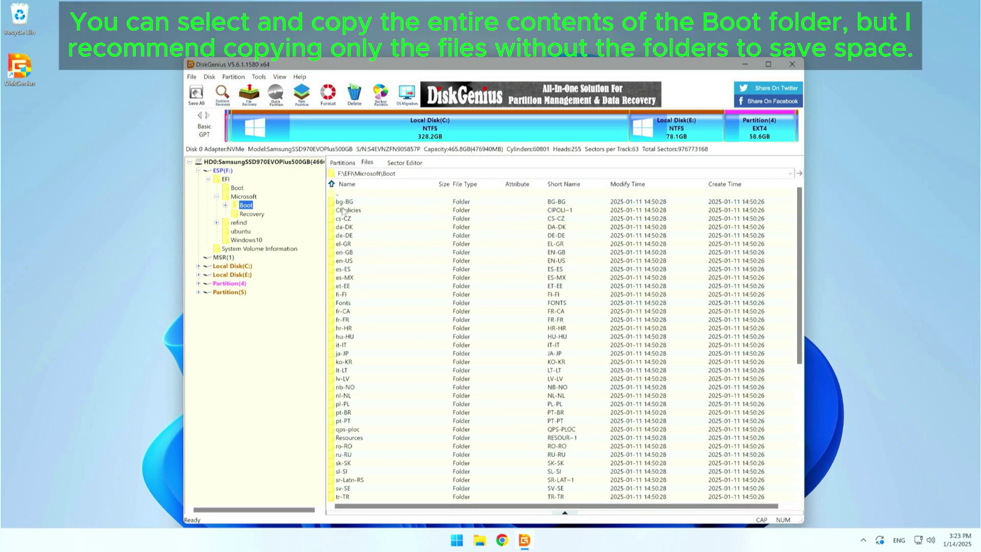
Step: Start a Copy To of only the files from BCD through winsipolicy.p7b in the Boot folder, leaving out its subfolders
scroll(377, 252, "down", 2)
scroll(377, 252, "down", 6)
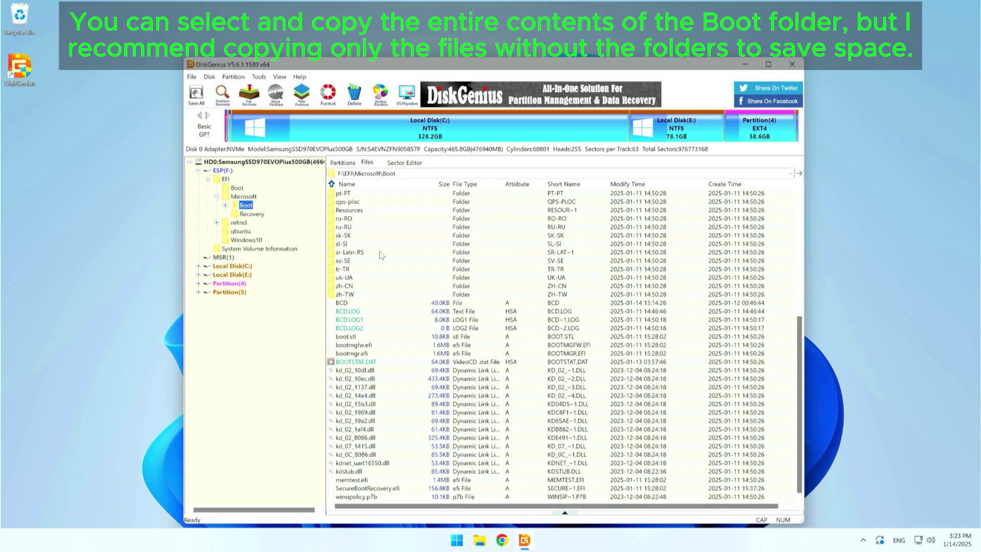
left_click(339, 303)
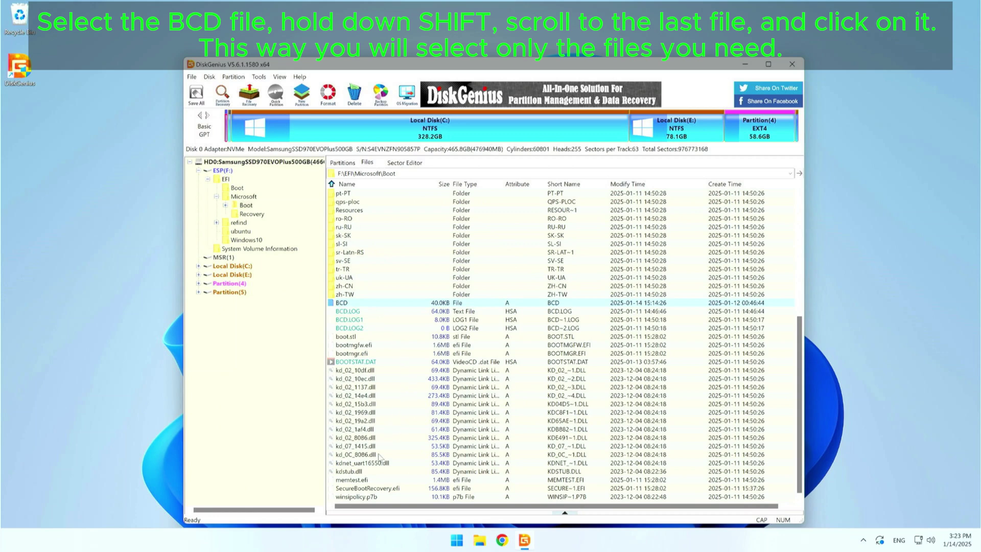
left_click(332, 498, "shift")
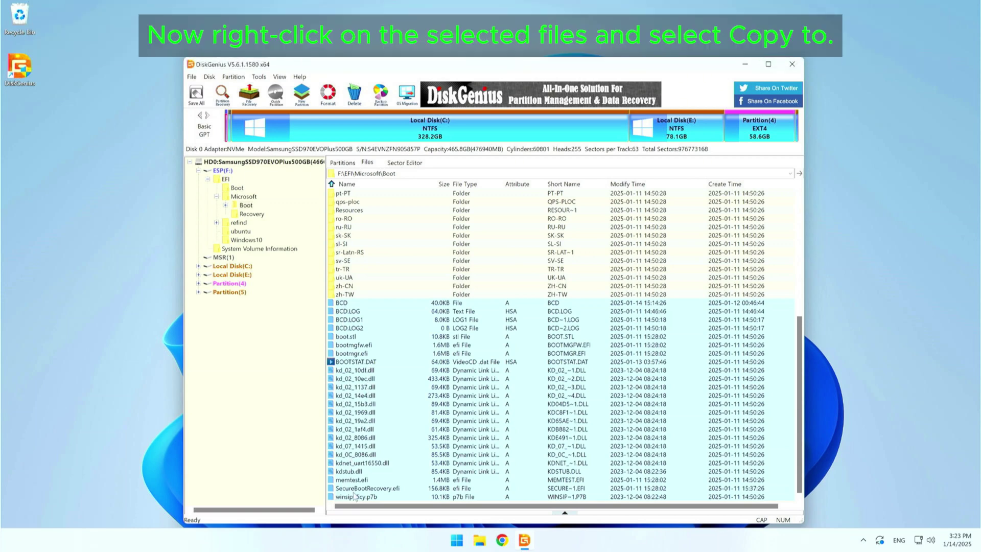
right_click(387, 311)
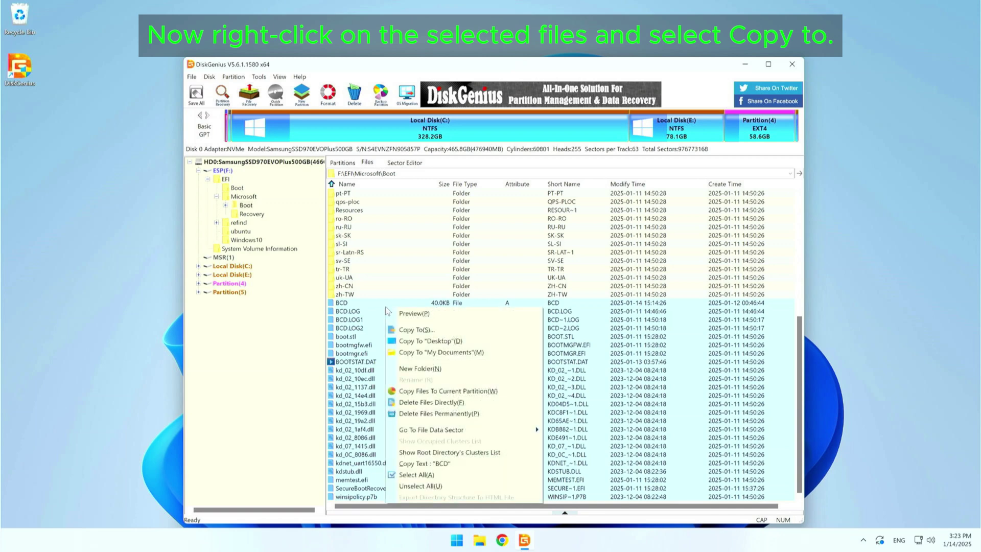
left_click(402, 330)
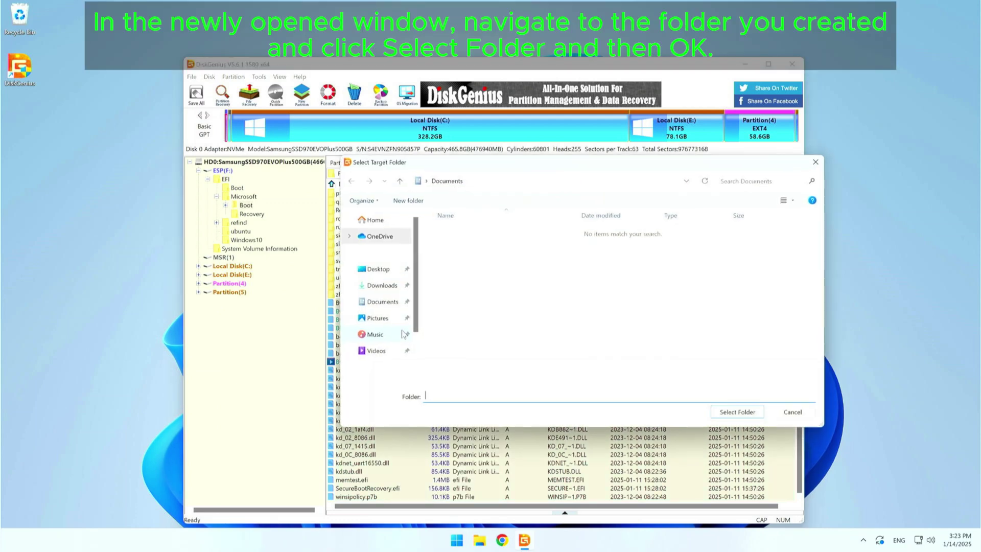
Step: Choose F:\EFI\Windows10 as the target folder, run the copy with the default copy options and complete it
scroll(414, 332, "down", 3)
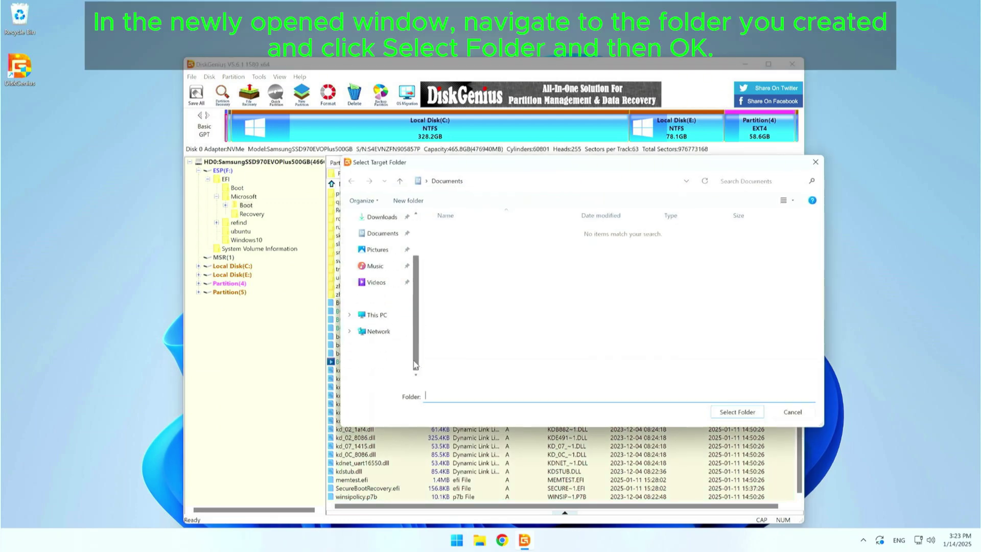
left_click(393, 315)
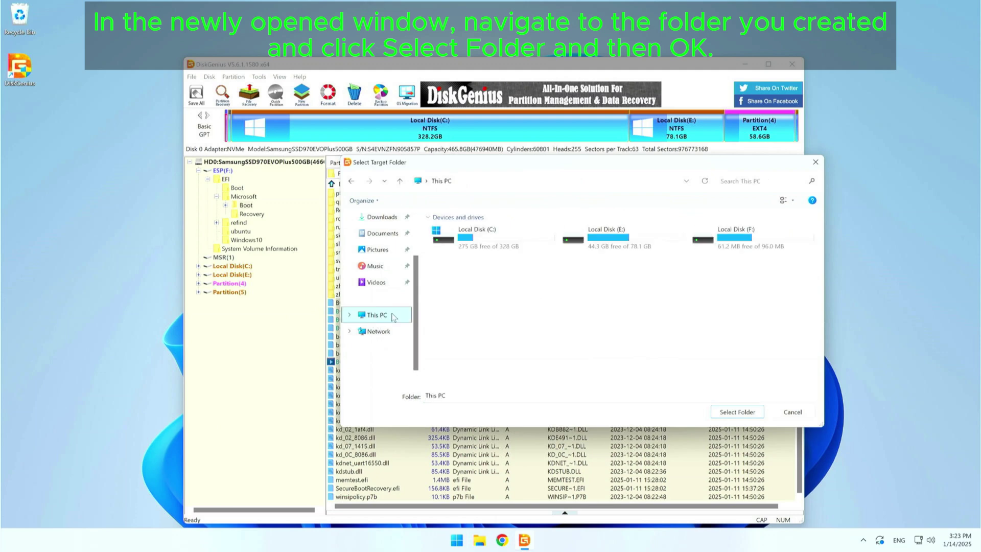
left_click(747, 247)
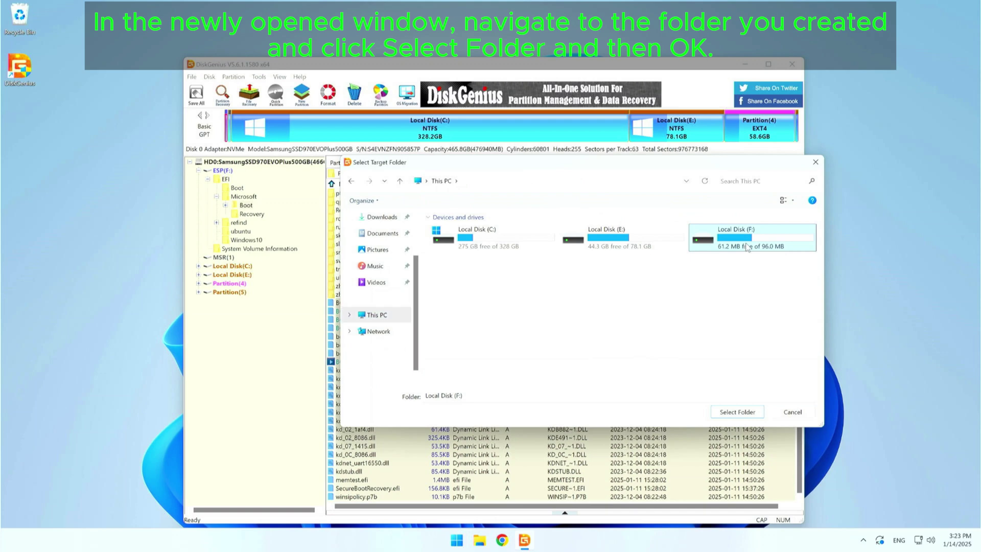
double_click(747, 247)
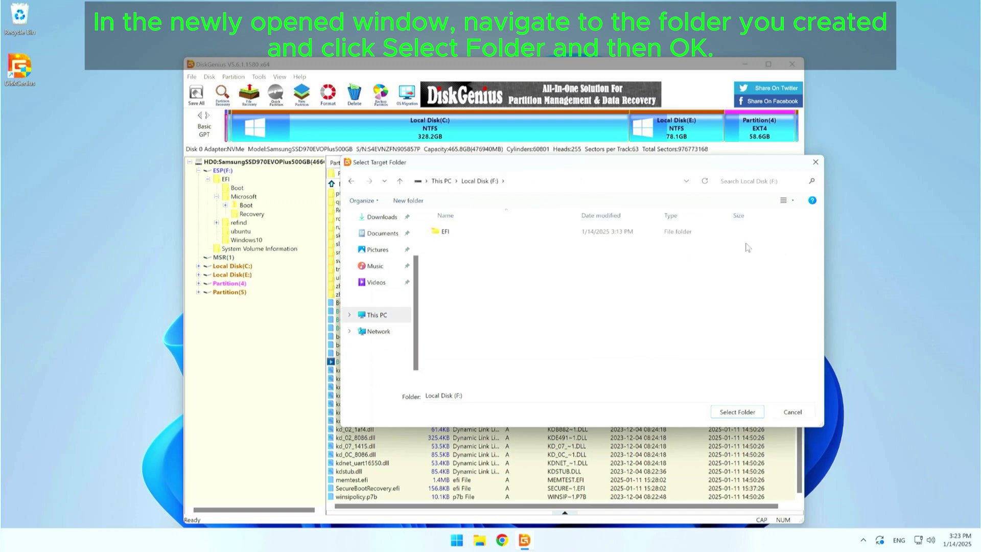
double_click(444, 232)
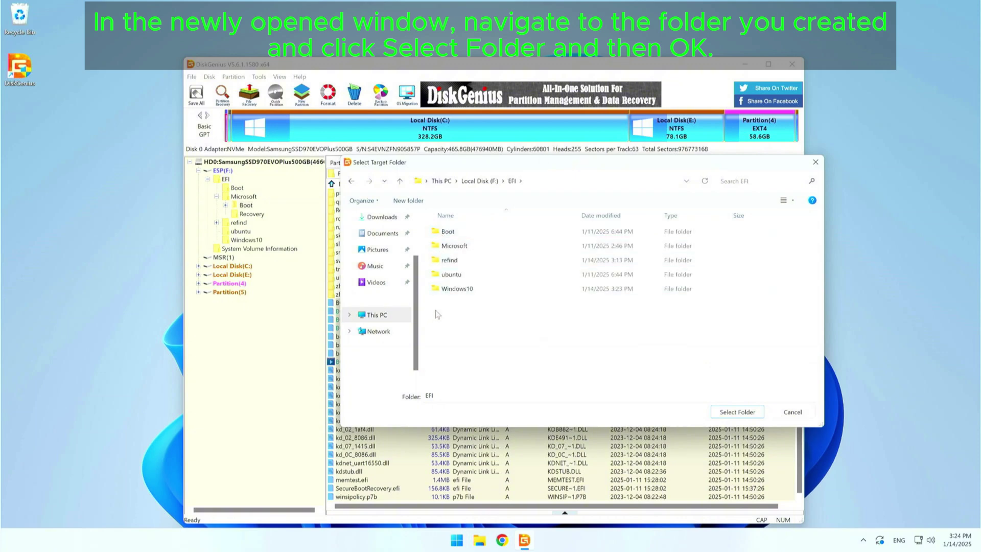
double_click(452, 289)
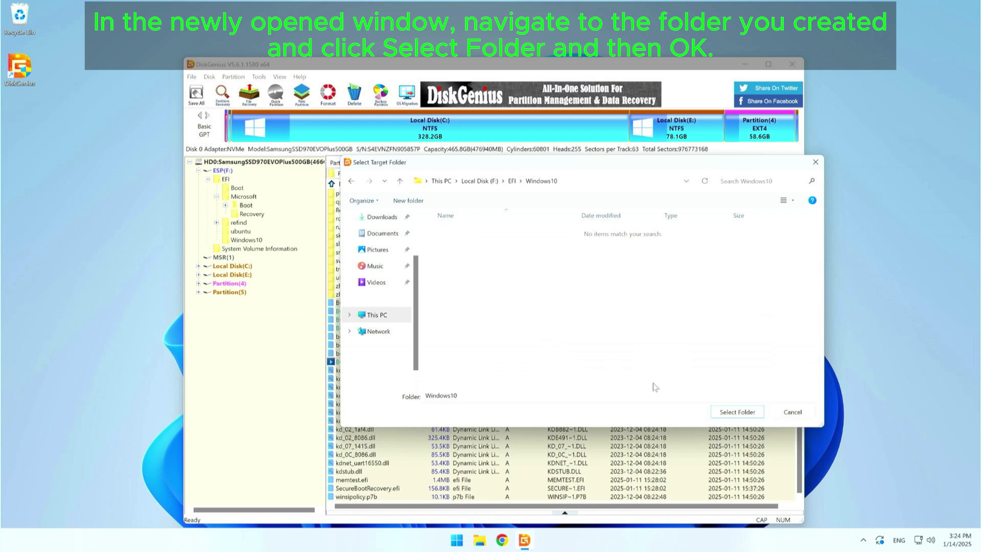
left_click(737, 411)
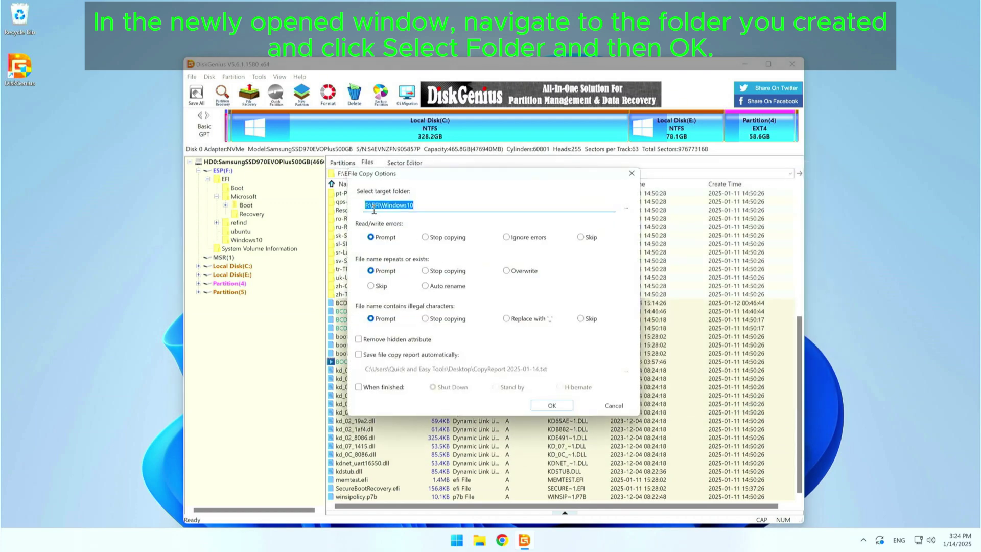
left_click(552, 406)
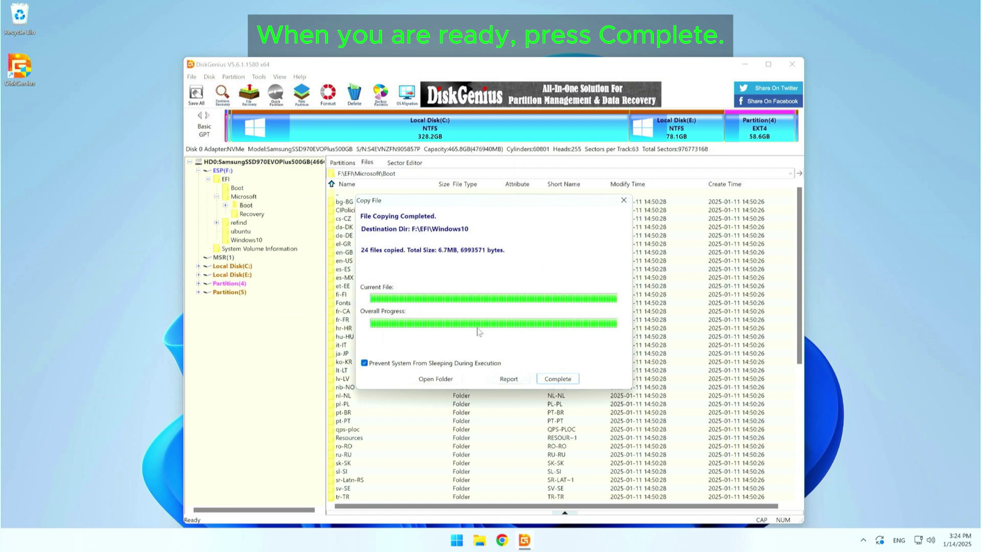
left_click(556, 379)
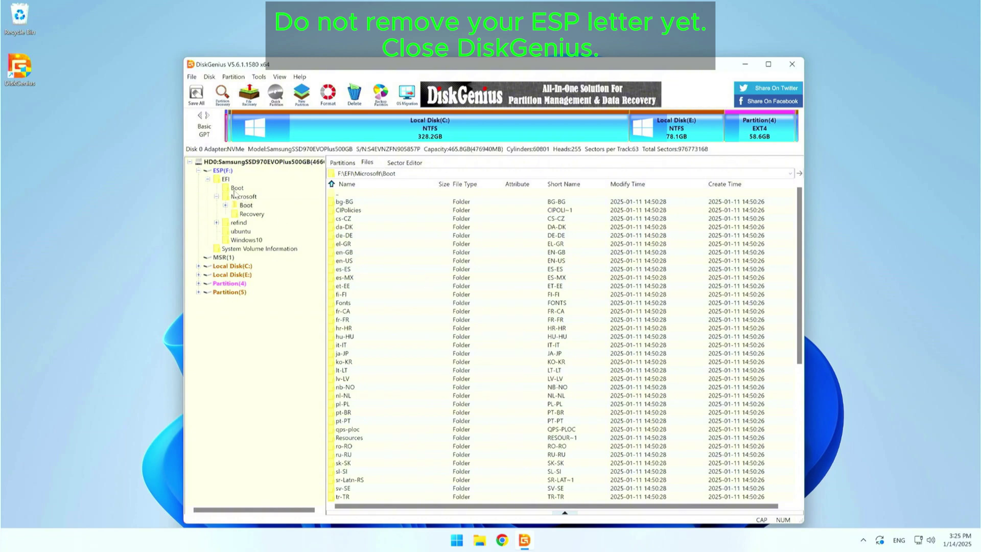
Step: Collapse the EFI folder, return to the root of the ESP partition and close DiskGenius
left_click(225, 179)
left_click(208, 179)
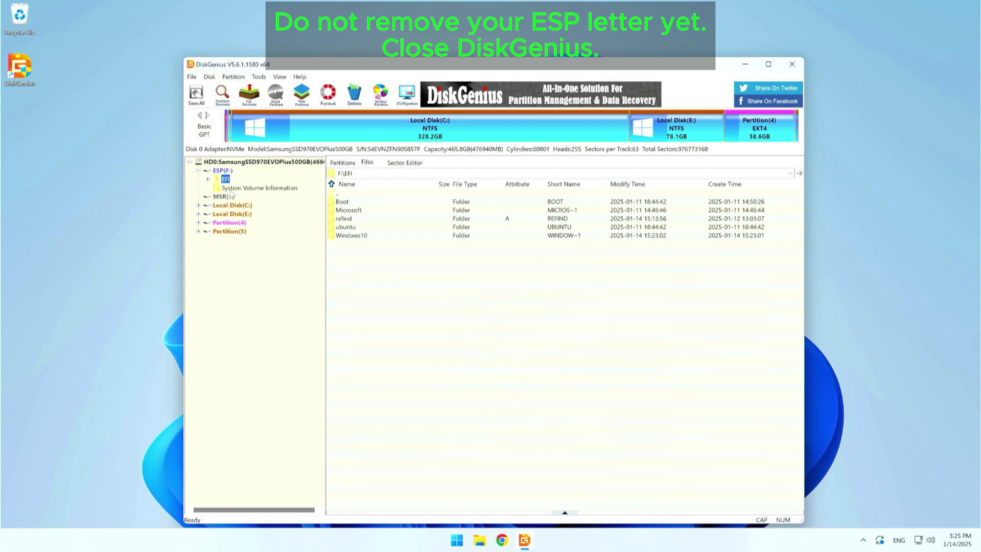
left_click(228, 172)
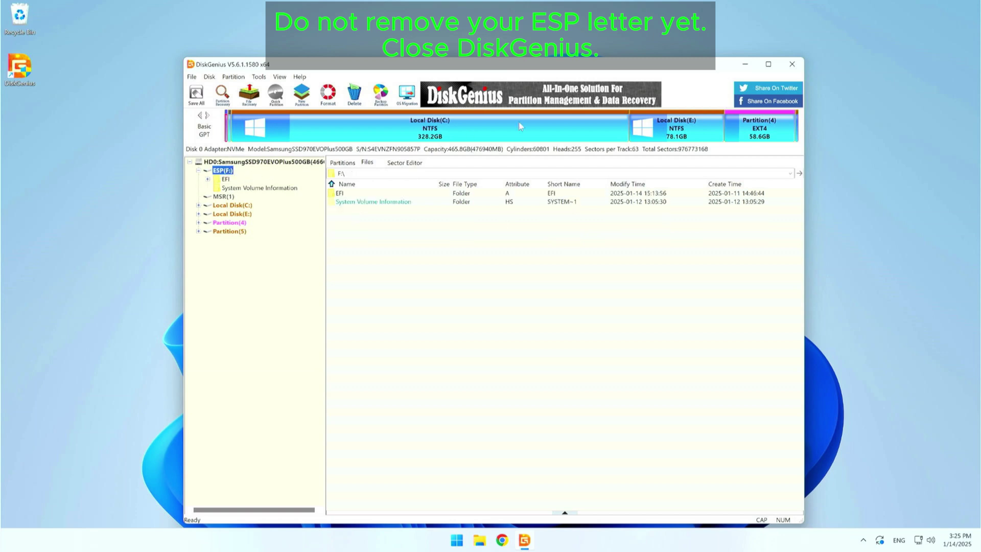
left_click(791, 64)
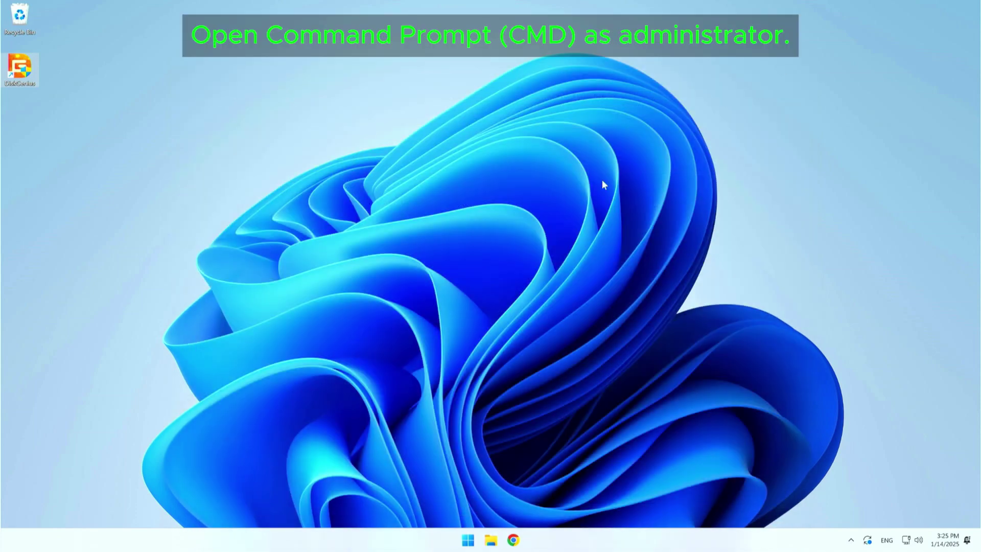
Step: Open Command Prompt as administrator, allowing it to make changes, and move its window to the middle of the desktop
left_click(471, 536)
type("cmd")
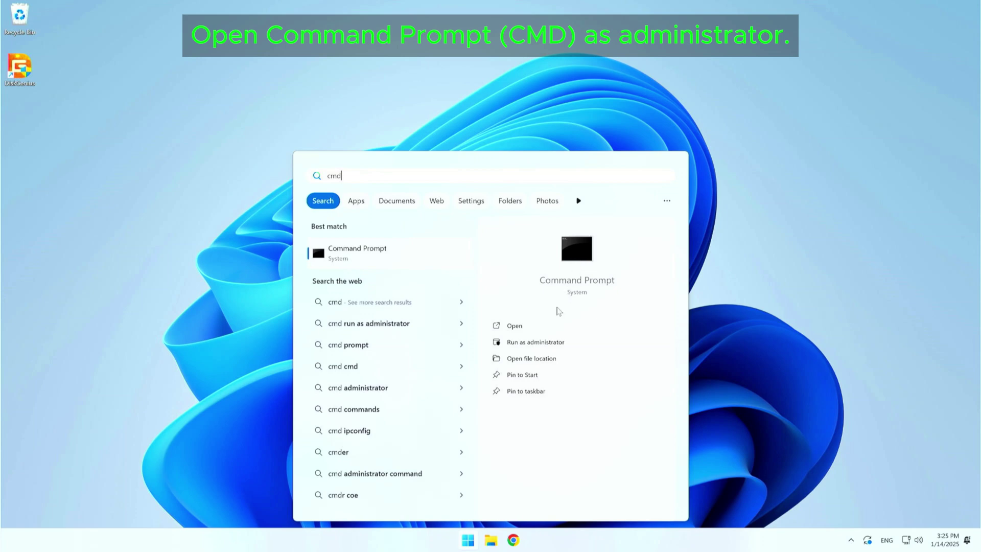
left_click(533, 342)
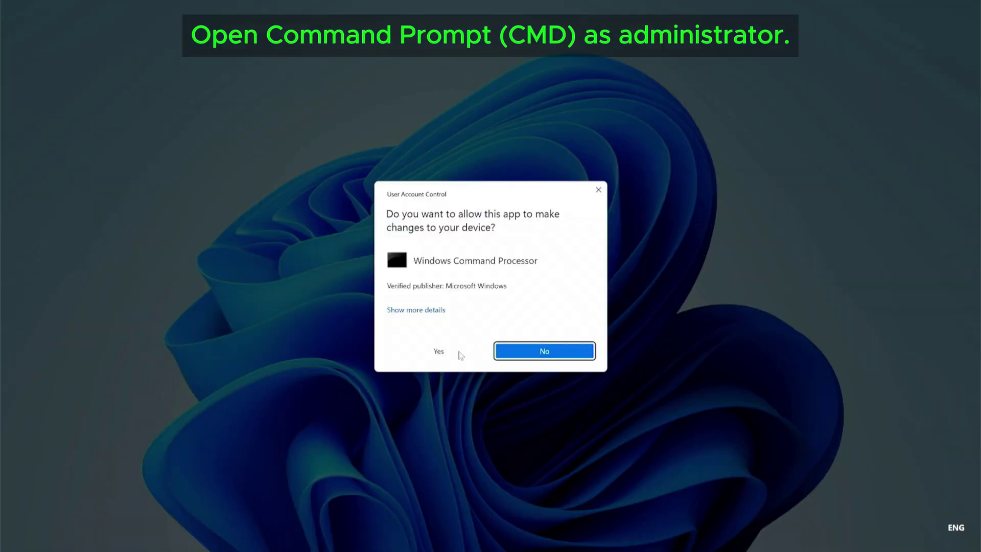
left_click(459, 352)
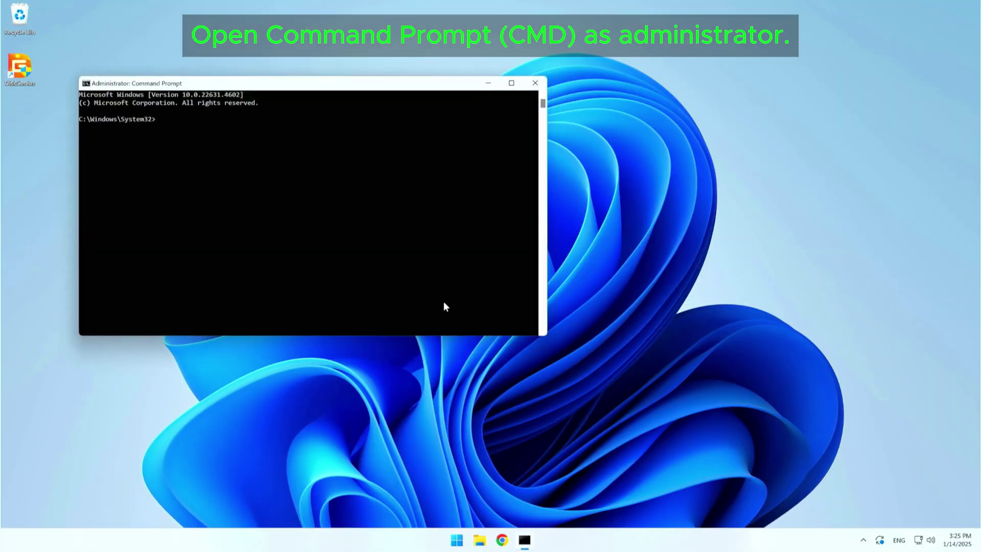
left_click_drag(285, 83, 471, 242)
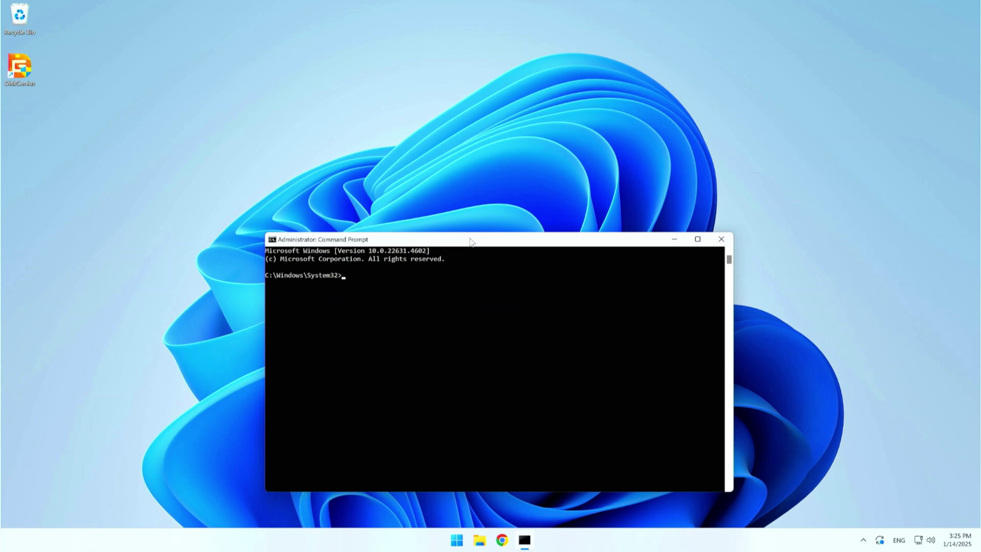
Step: List all entries of the copied boot store by running bcdedit /store f:\EFI\Windows10\BCD /enum
type("bcde")
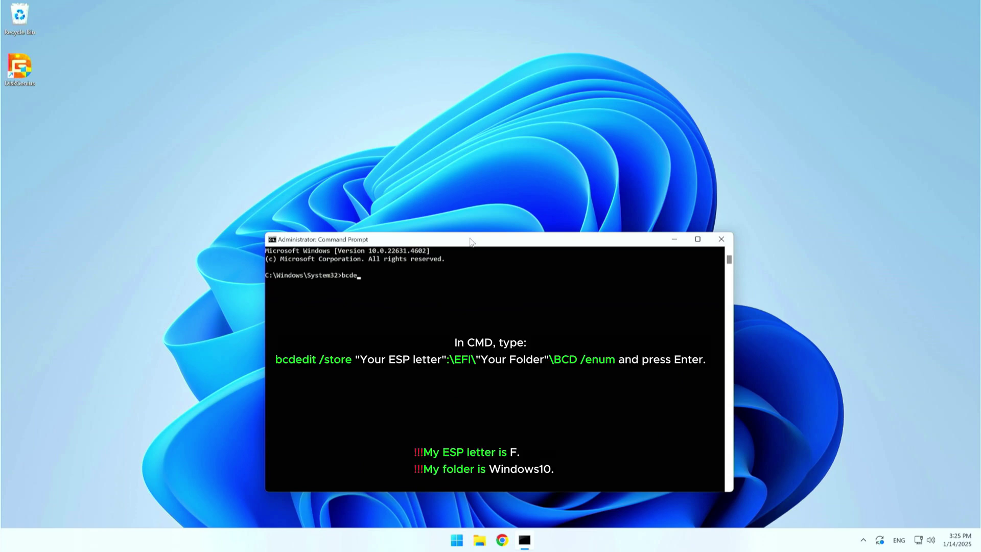
type("dit /store f:\\EFI\\Windows10\\")
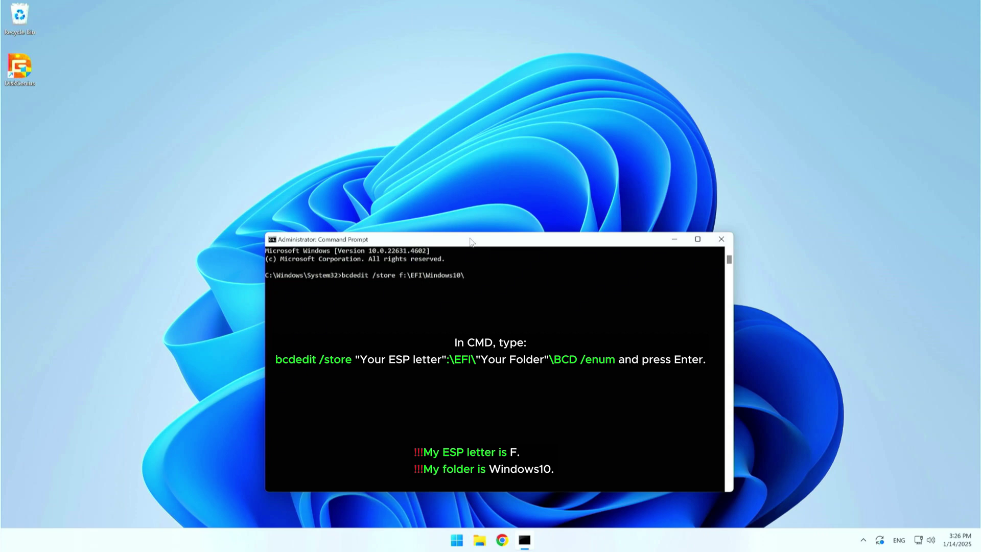
type("BCD /enum")
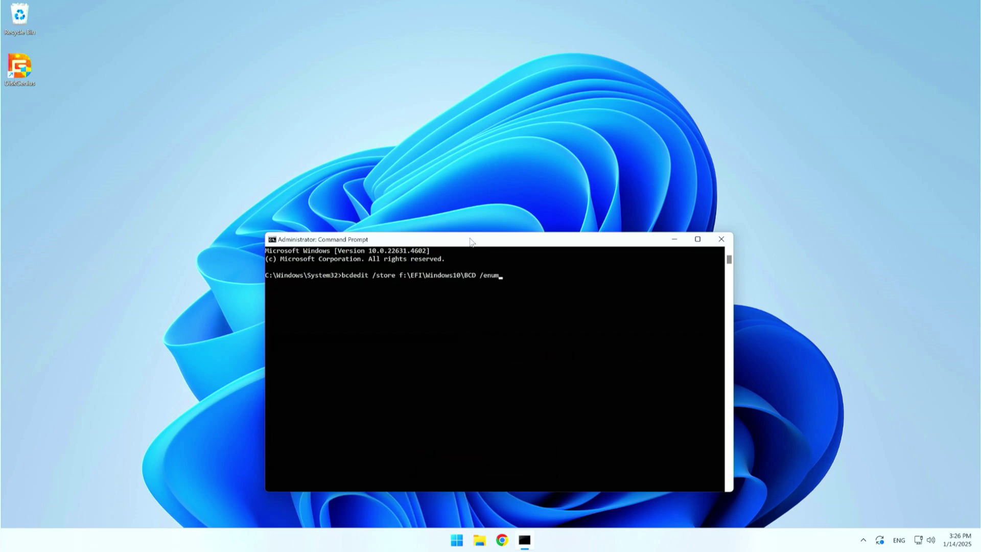
key("Return")
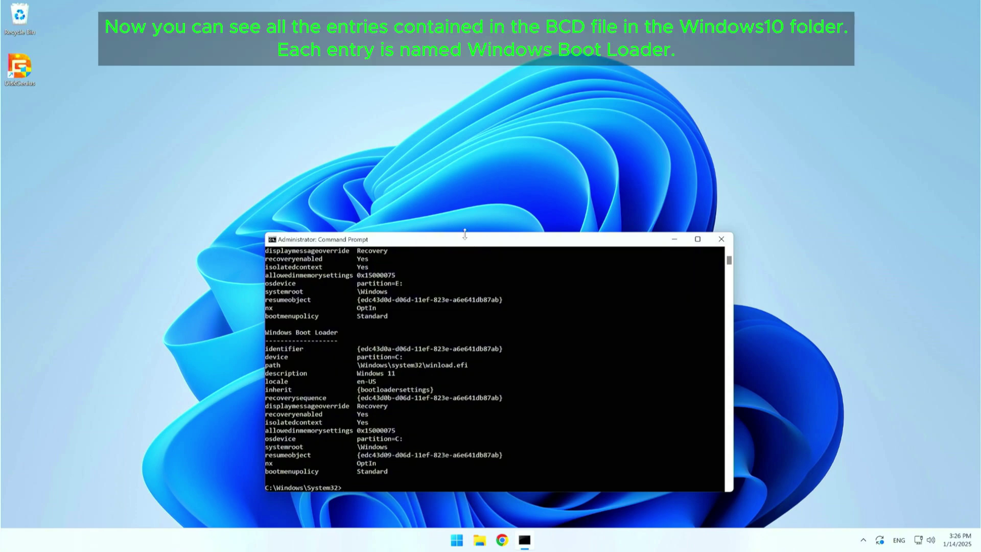
Step: Make the Command Prompt window taller so the boot entry listing can be read from the Windows Boot Manager section on
scroll(362, 292, "up", 2)
scroll(361, 287, "up", 6)
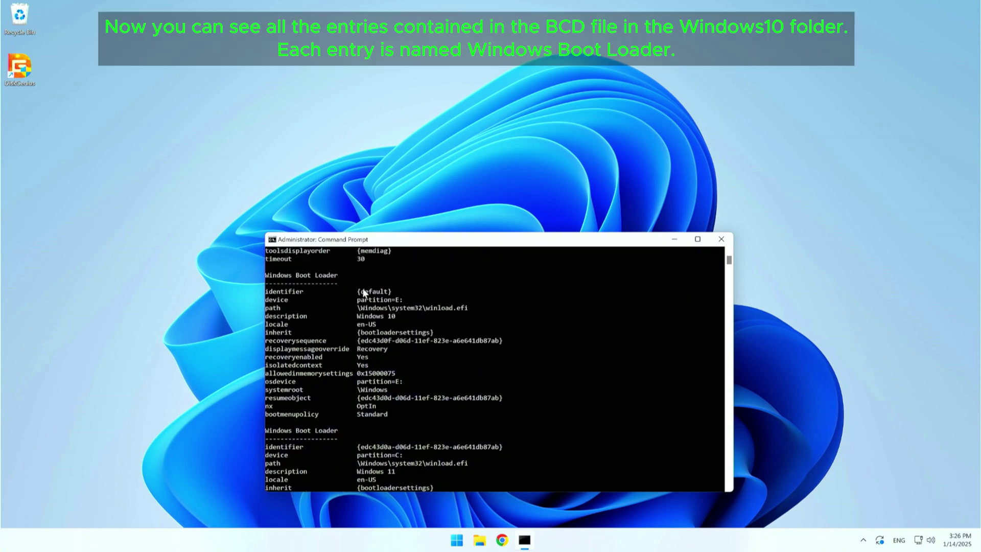
scroll(364, 291, "up", 2)
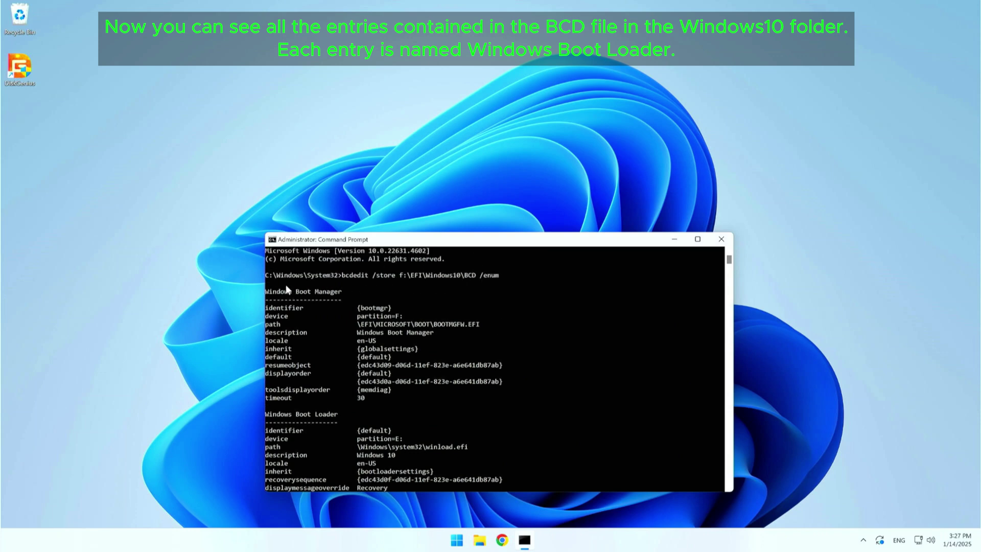
left_click_drag(462, 232, 478, 9)
left_click_drag(488, 18, 489, 66)
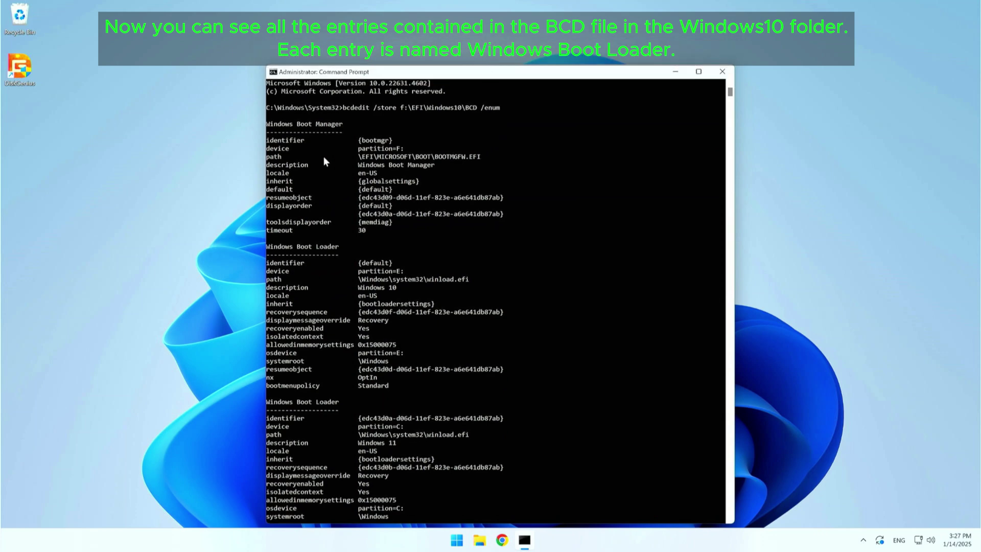
Step: Examine the Windows Boot Manager and both Windows Boot Loader sections, highlighting their headings and descriptions, and reduce the window's height
left_click_drag(266, 127, 343, 128)
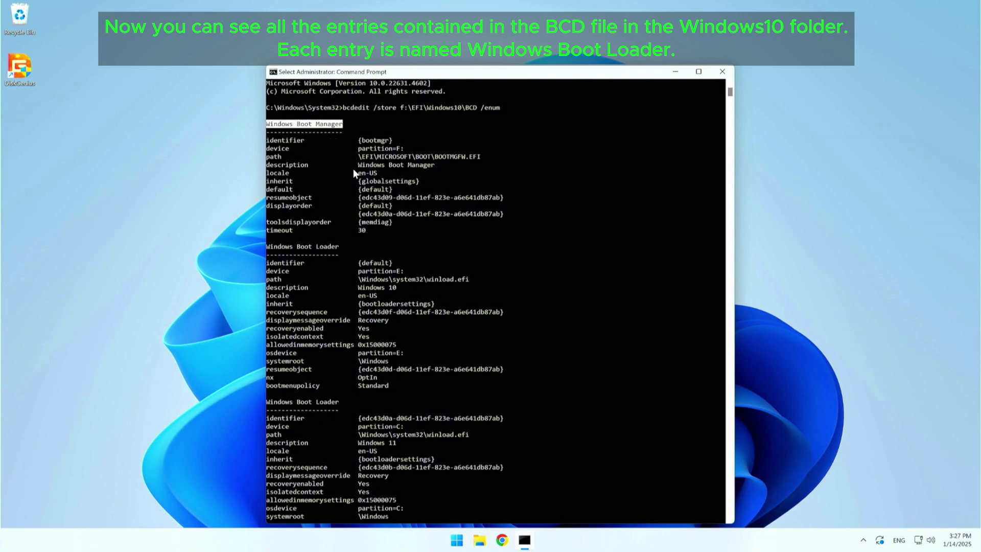
scroll(344, 198, "down", 1)
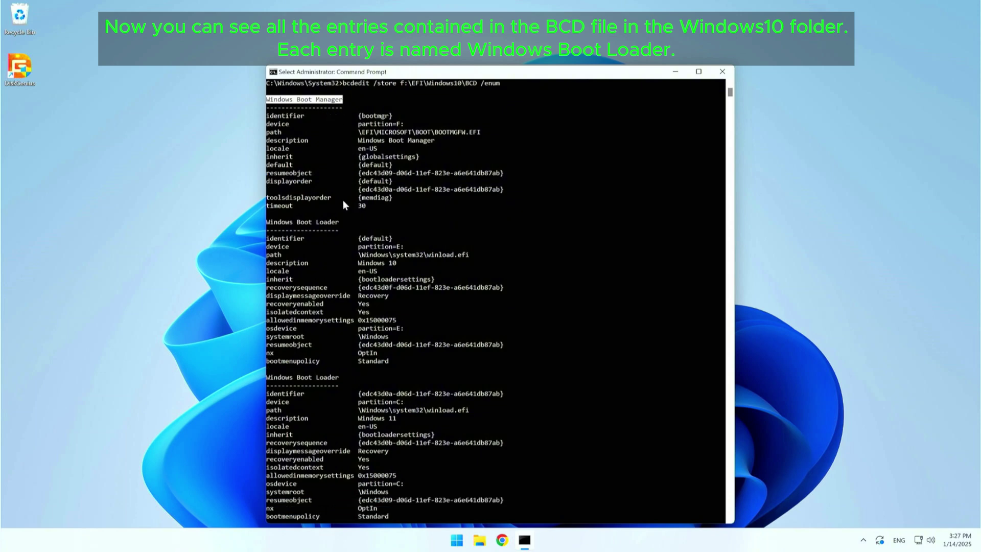
left_click_drag(268, 225, 339, 228)
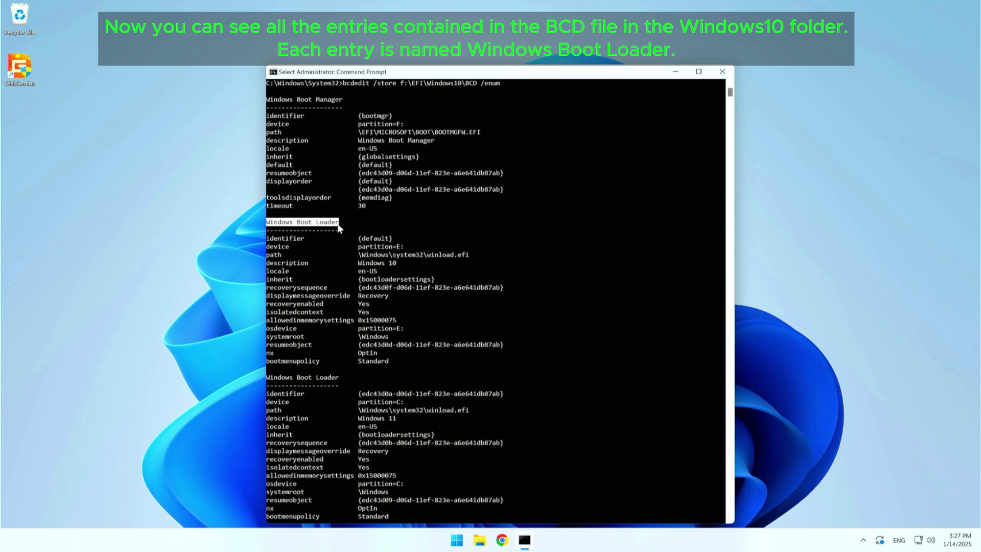
left_click_drag(354, 262, 400, 264)
left_click(267, 379)
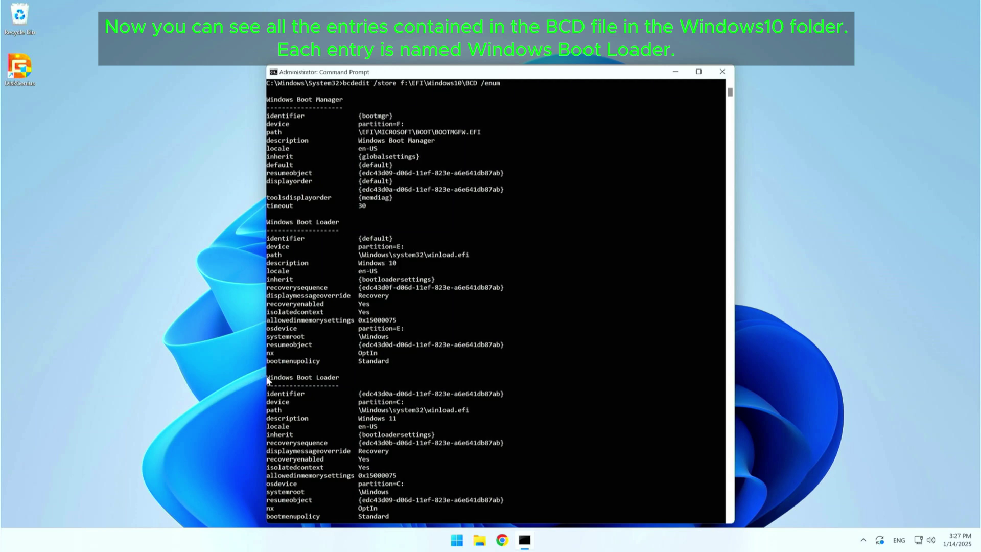
left_click_drag(312, 379, 339, 381)
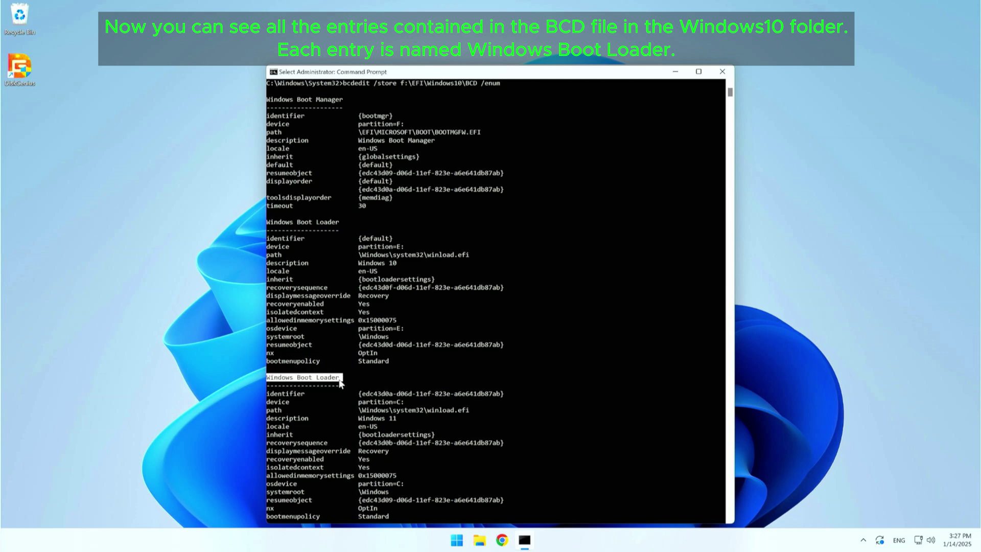
left_click(357, 419)
left_click_drag(357, 418, 400, 424)
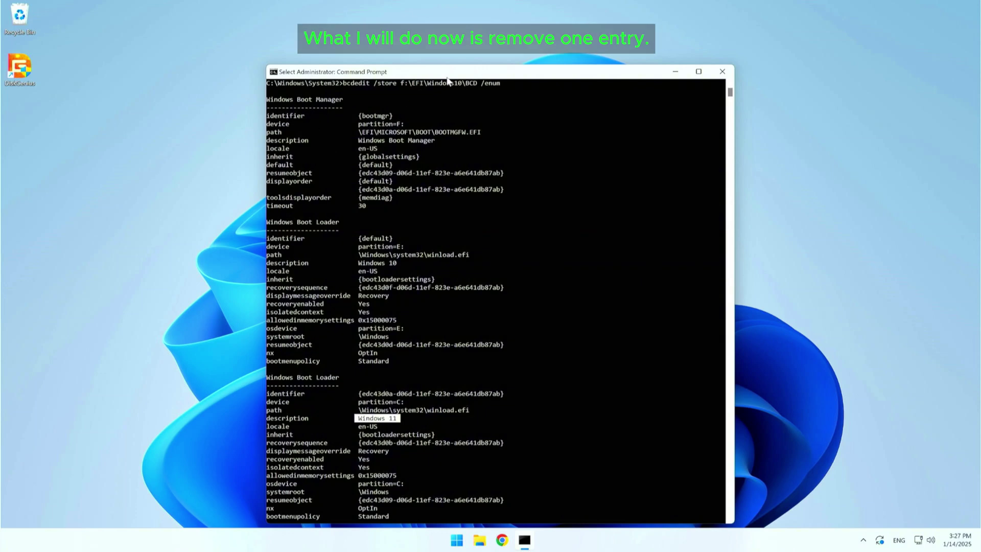
left_click_drag(466, 65, 476, 197)
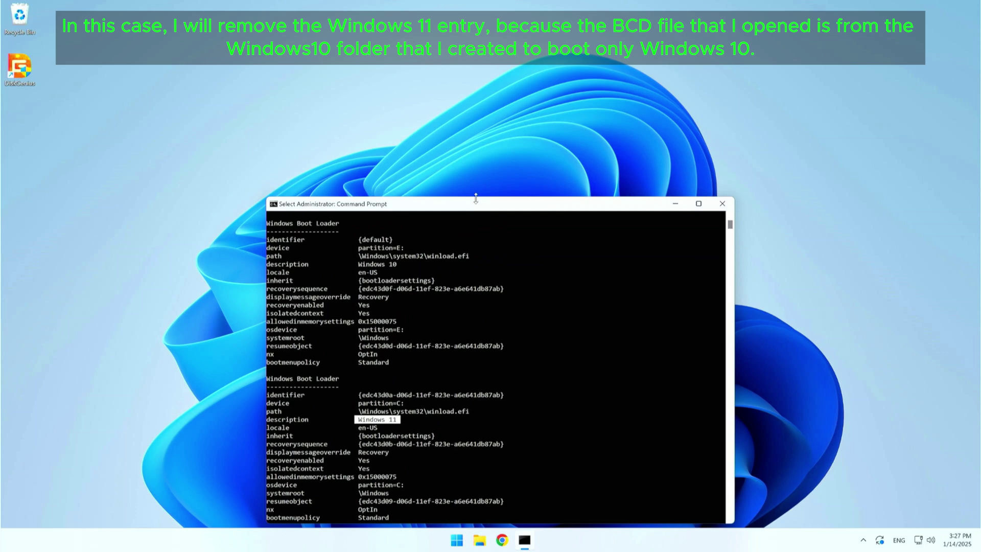